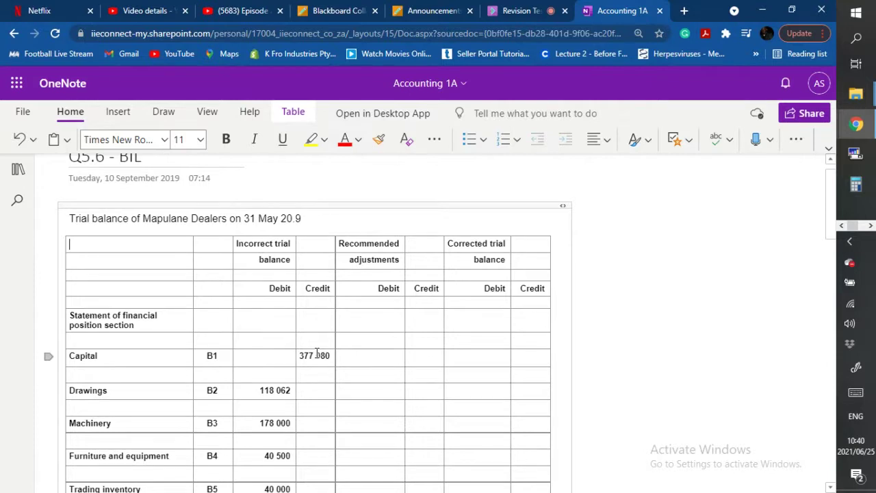
Check the Everyone chat in the Blackboard Collaborate session and return to the Accounting 1A notebook.
click(517, 9)
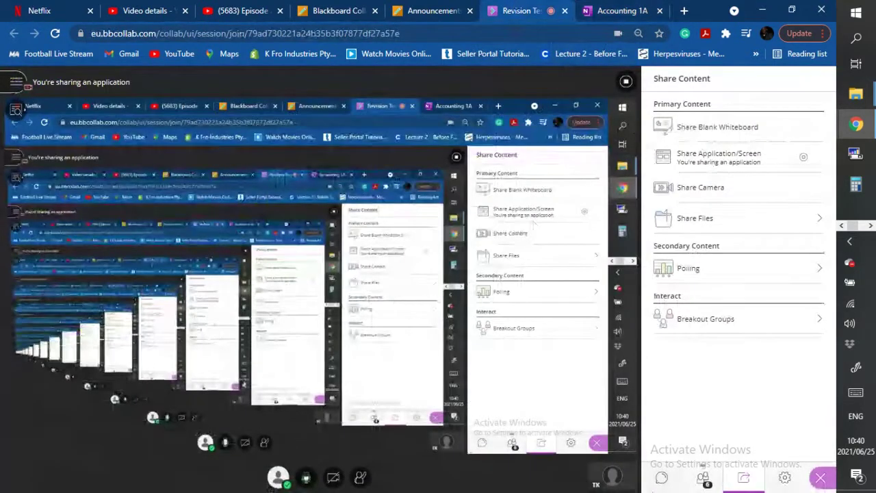
click(659, 480)
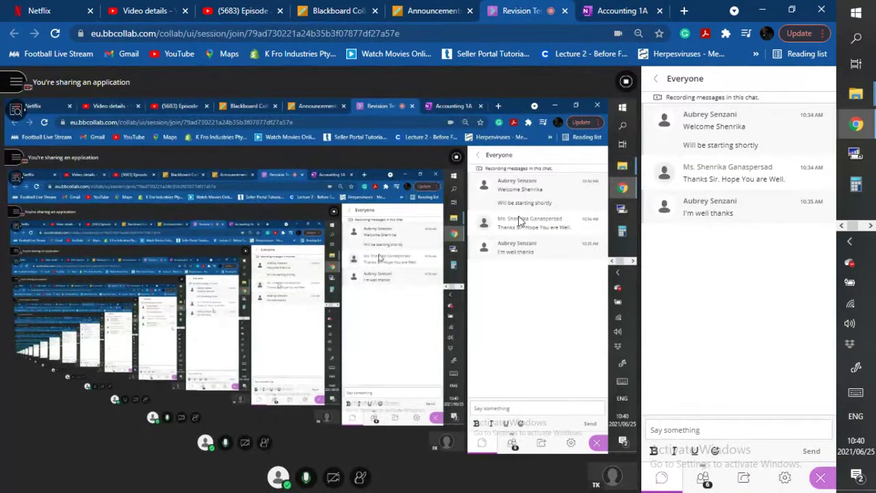
click(620, 8)
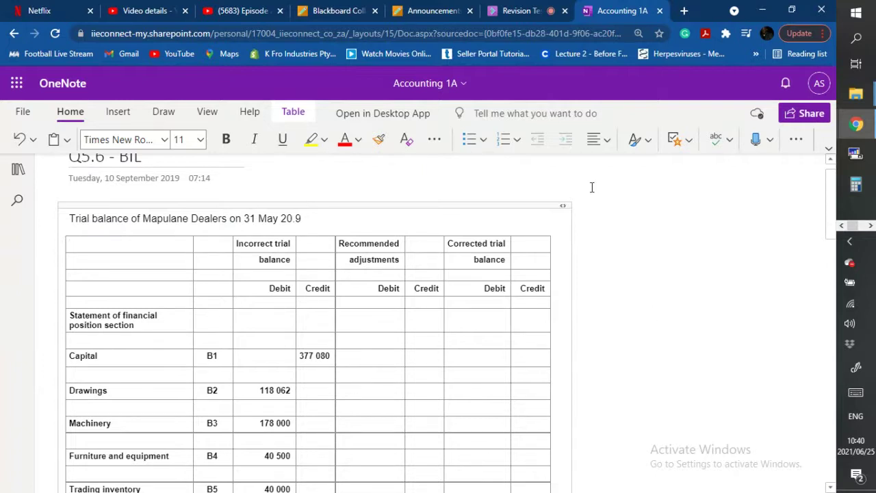
click(510, 10)
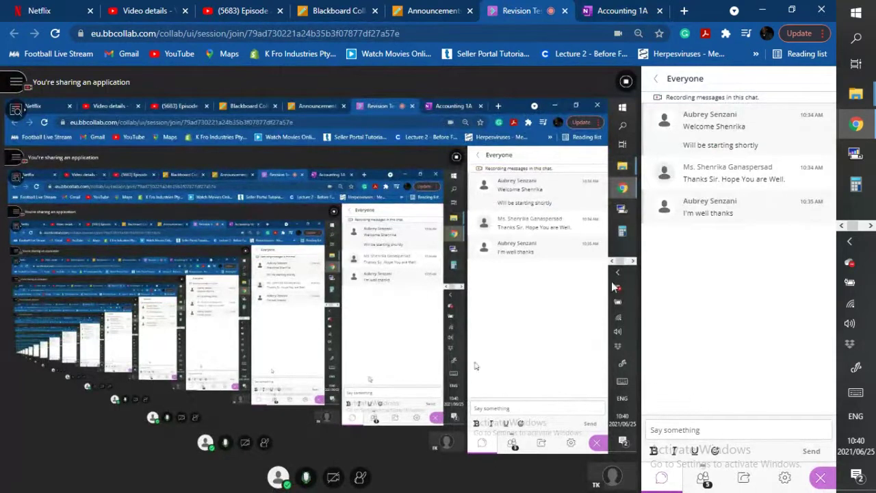
click(623, 10)
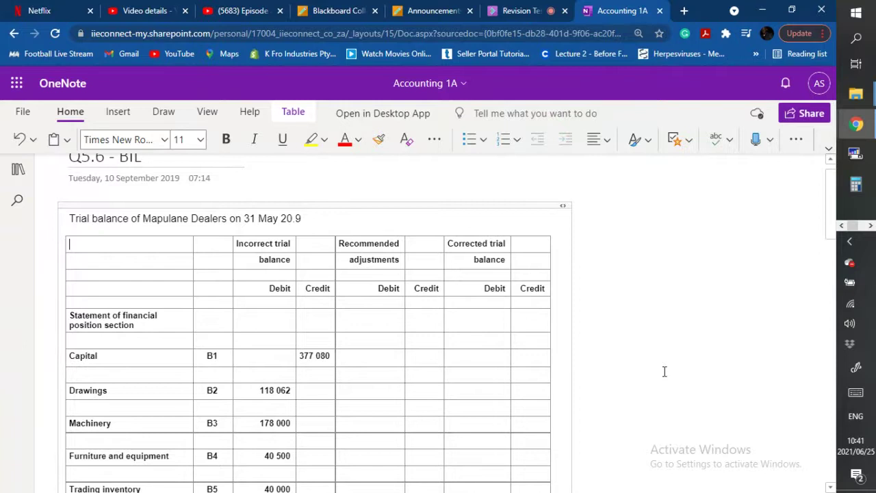
Enter 1700 as the recommended credit adjustment for Cost of sales (N2) in the trial balance.
scroll(672, 311, down, 1)
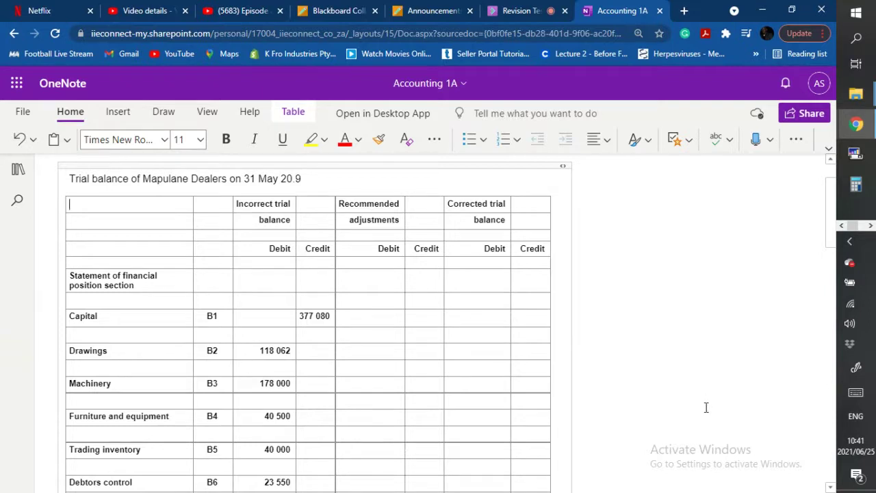
scroll(486, 354, down, 1)
scroll(487, 354, down, 5)
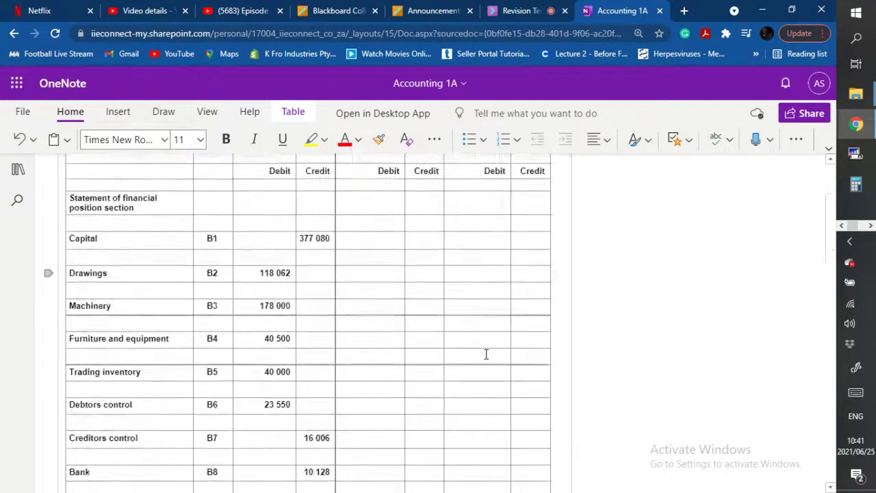
scroll(486, 354, down, 2)
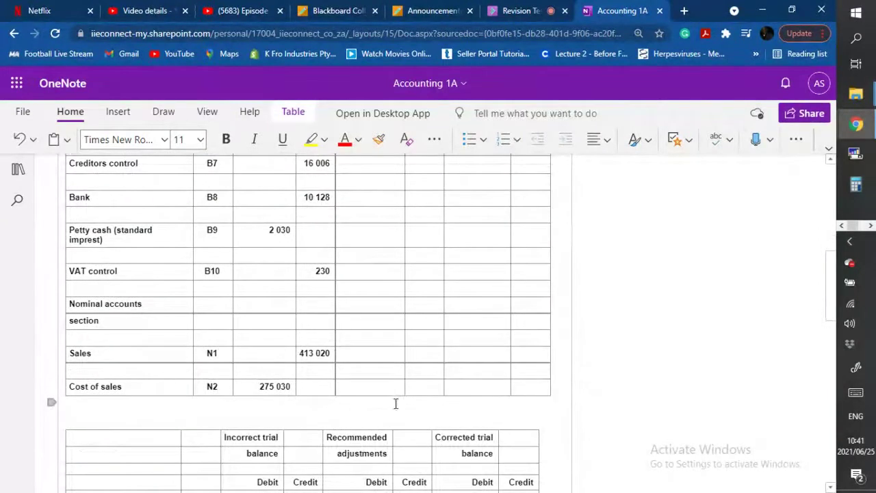
scroll(391, 289, up, 8)
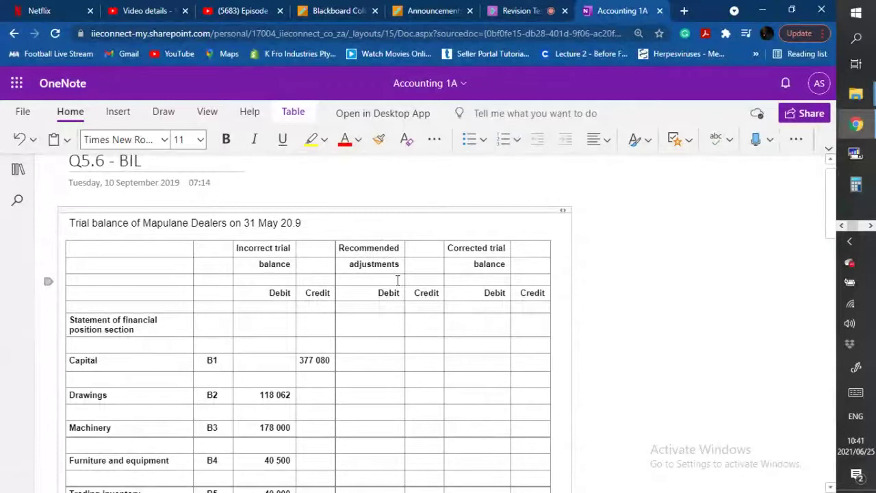
scroll(398, 280, down, 4)
scroll(398, 280, down, 5)
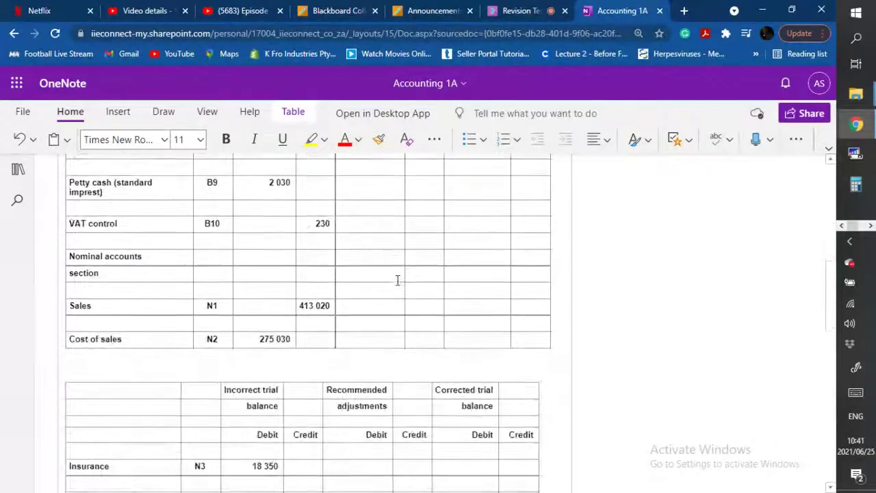
scroll(398, 280, up, 3)
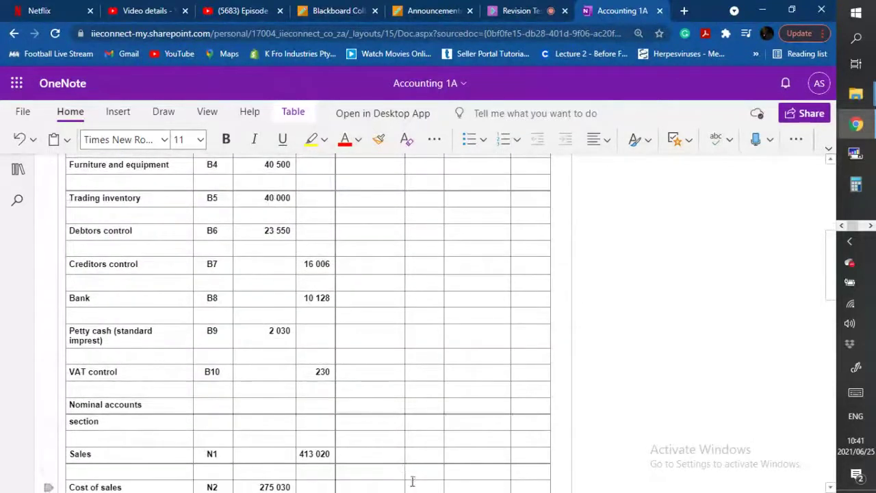
click(413, 483)
scroll(438, 466, down, 2)
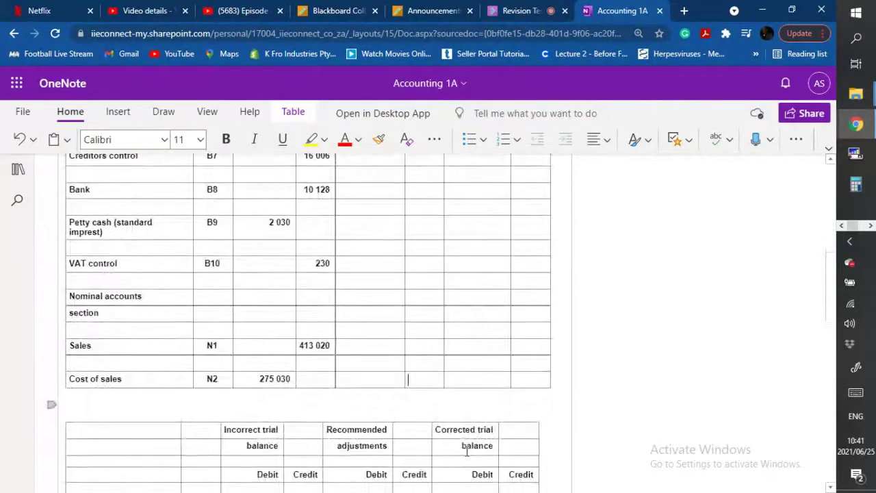
text(1700)
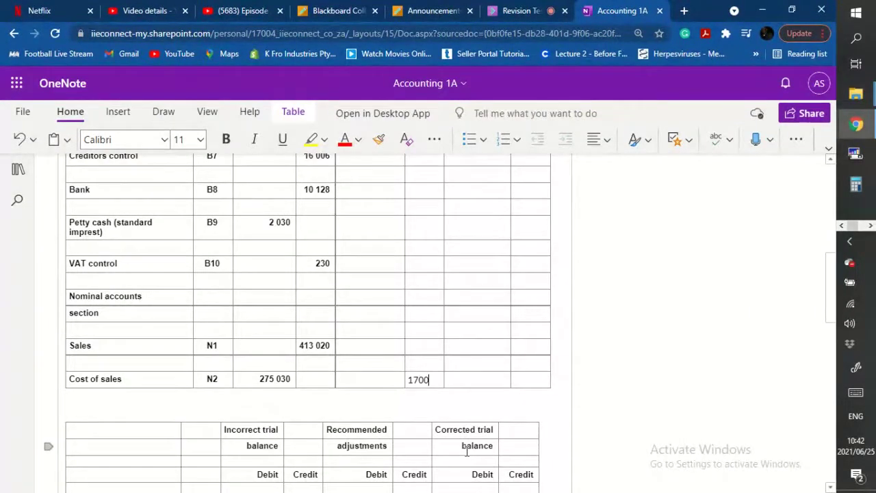
scroll(467, 451, down, 2)
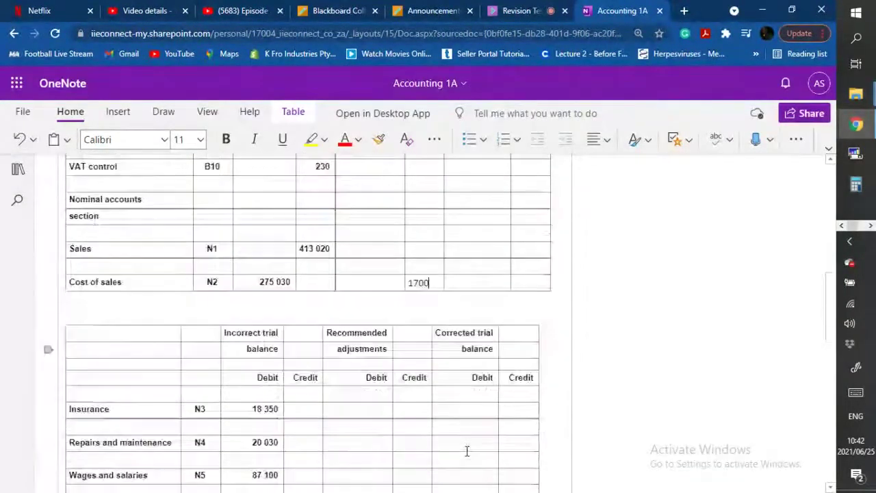
scroll(467, 451, up, 3)
scroll(467, 451, up, 3)
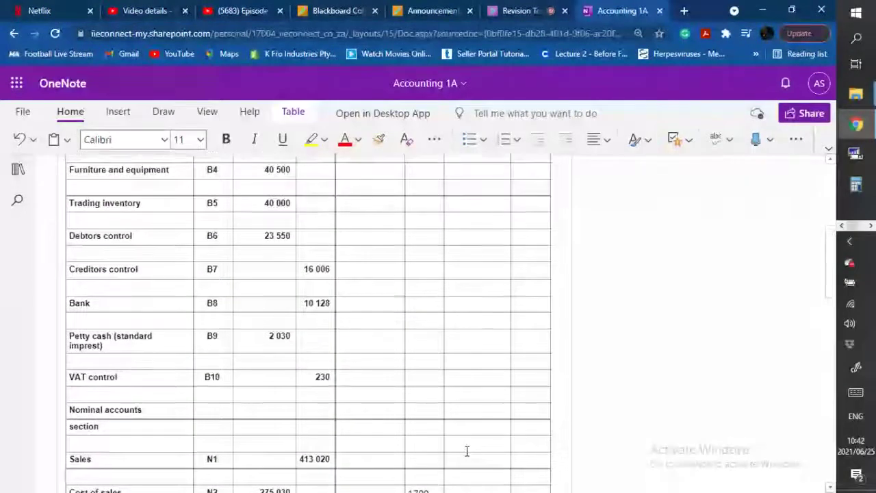
scroll(467, 451, up, 3)
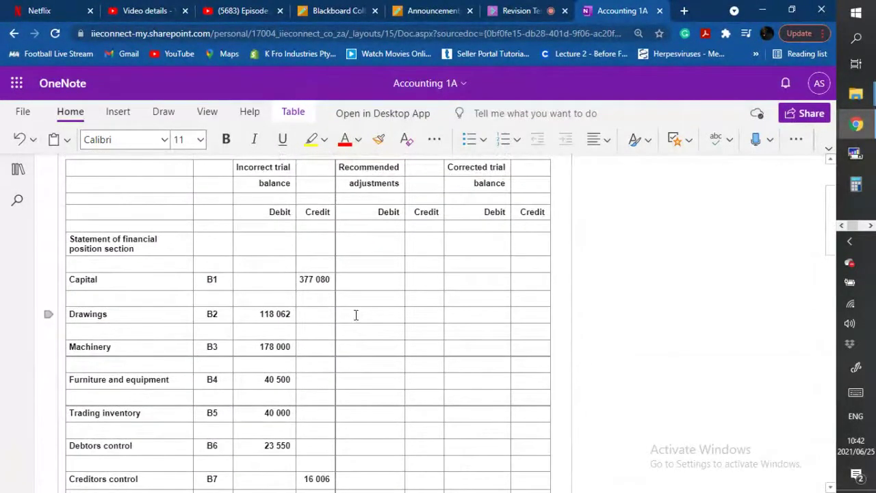
scroll(465, 336, up, 3)
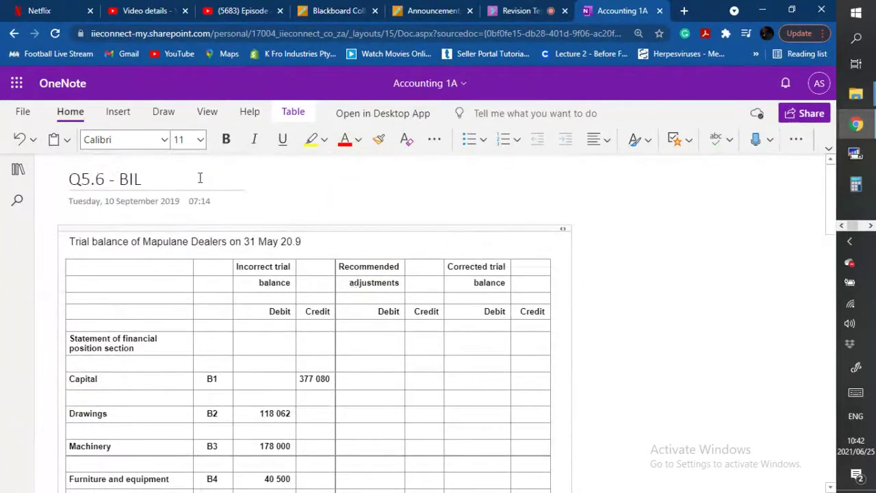
click(114, 217)
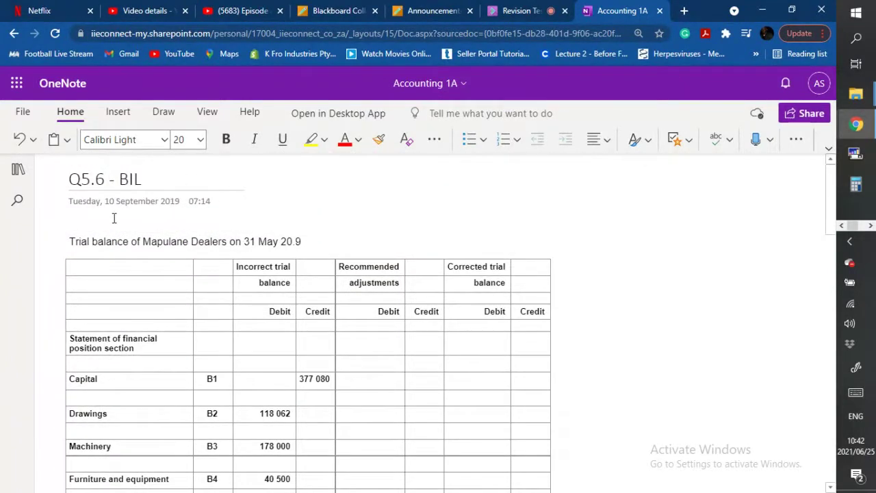
click(109, 241)
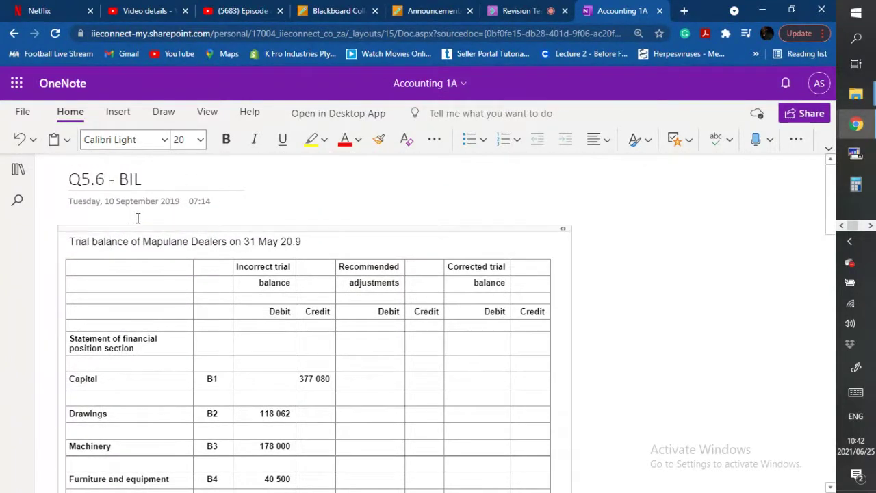
click(221, 213)
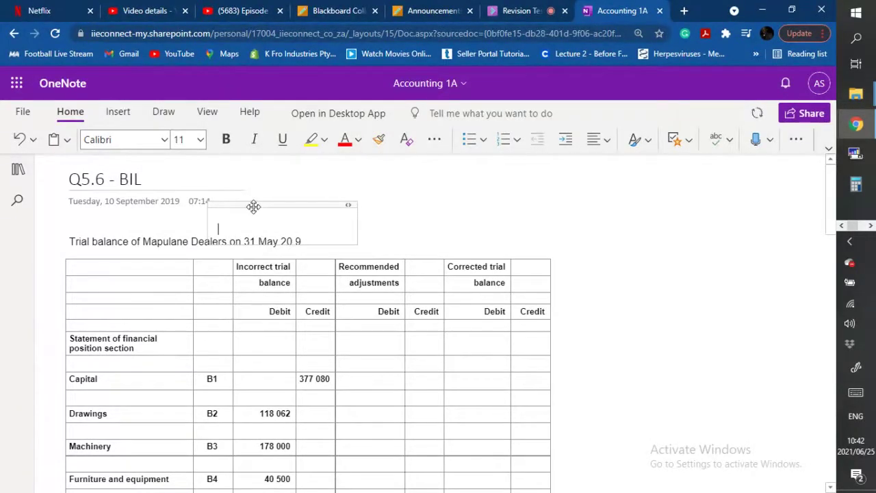
click(254, 206)
key(Delete)
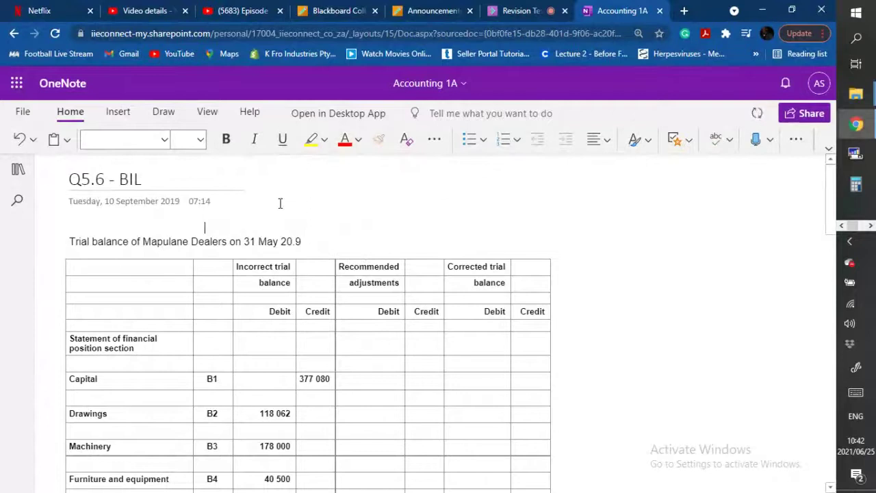
click(122, 253)
scroll(328, 247, down, 5)
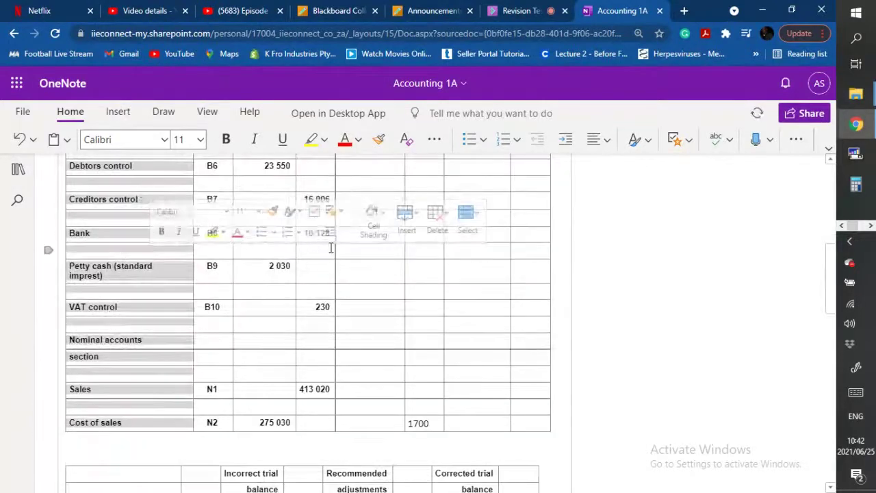
click(689, 312)
scroll(497, 274, up, 6)
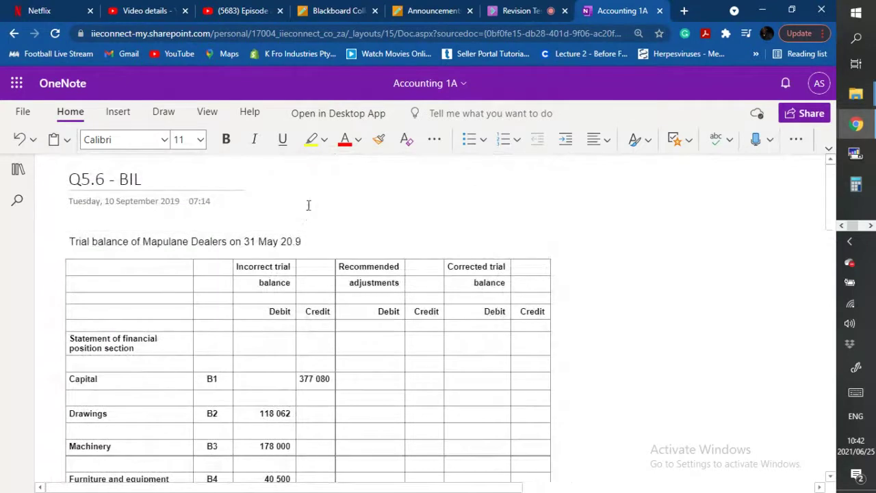
Add a line below the Mapulane Dealers trial balance heading with the calculation "1700*115/100= 1955".
click(305, 241)
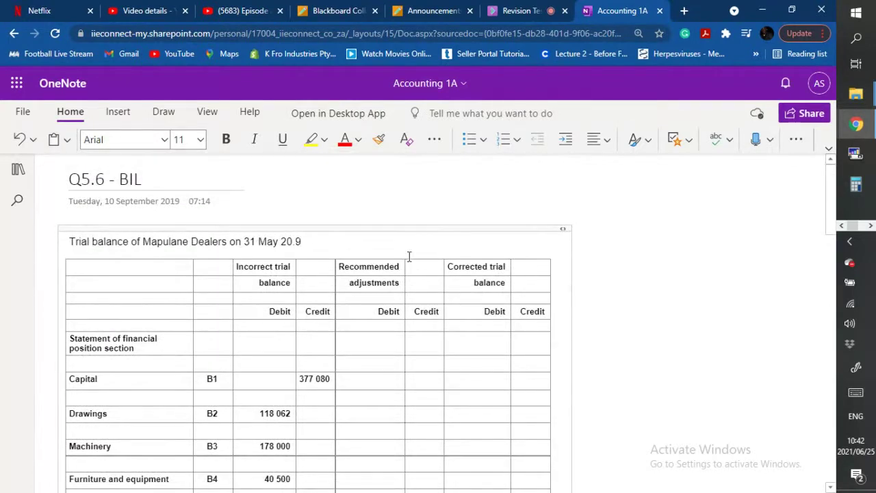
key(Return)
text(1)
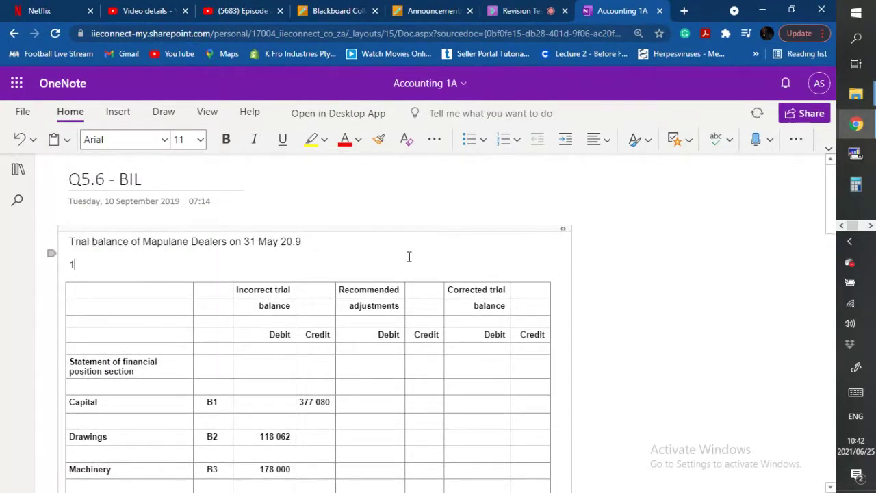
text(700)
text(*115/10)
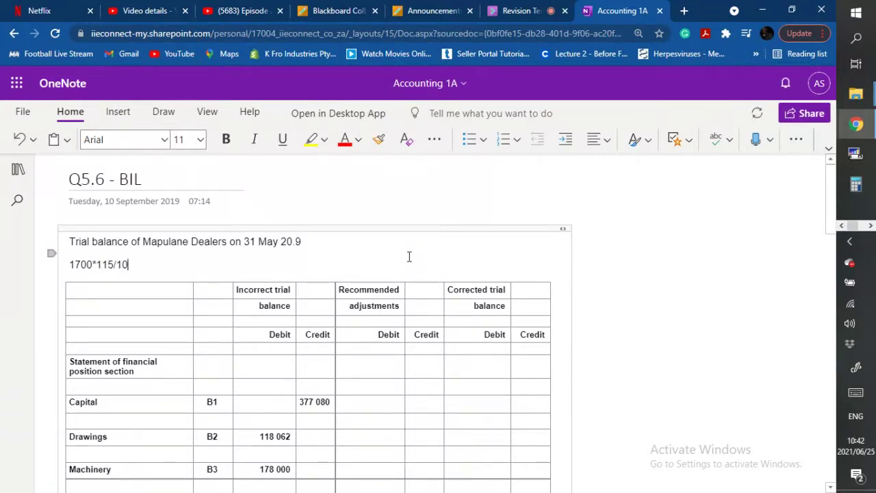
text(0= 1955)
Enter 1955 as the recommended debit adjustment for Drawings (B2) in the trial balance.
scroll(409, 256, down, 2)
scroll(408, 256, down, 1)
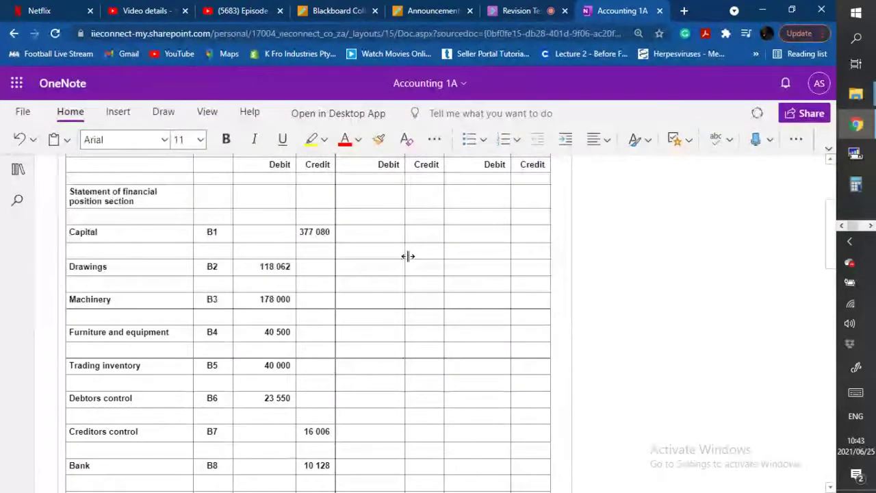
scroll(409, 256, down, 2)
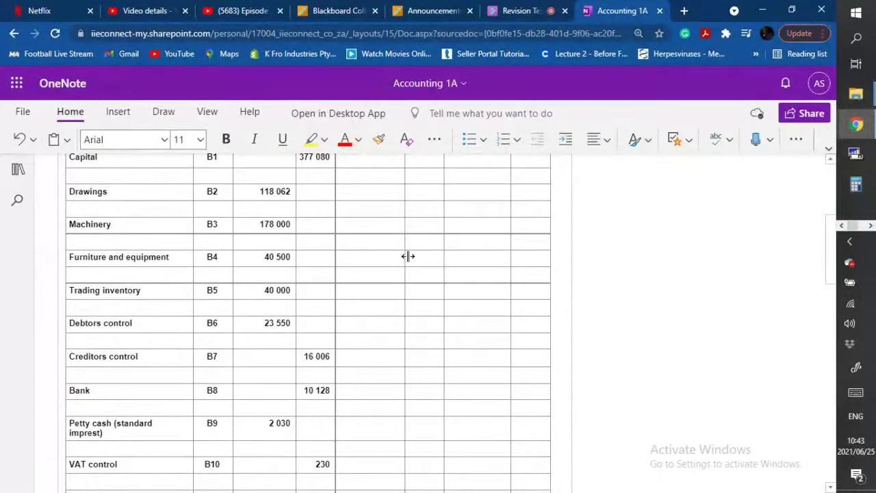
scroll(409, 256, down, 1)
scroll(408, 256, down, 5)
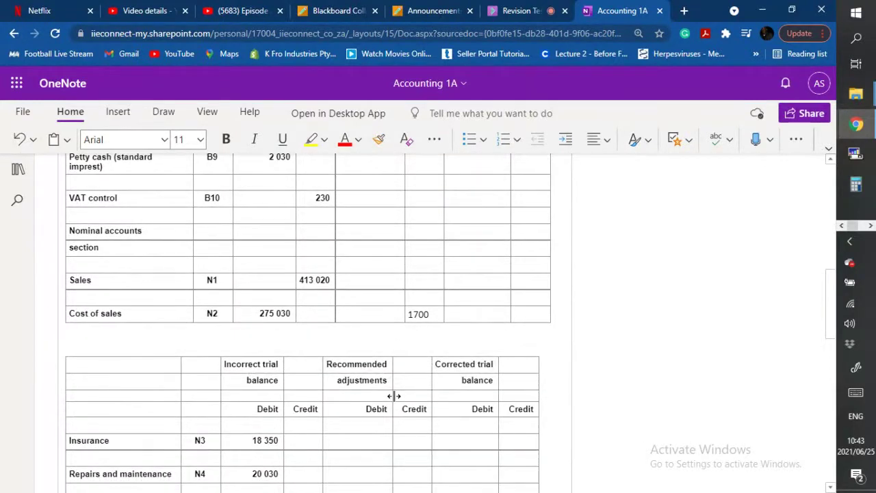
scroll(394, 396, up, 6)
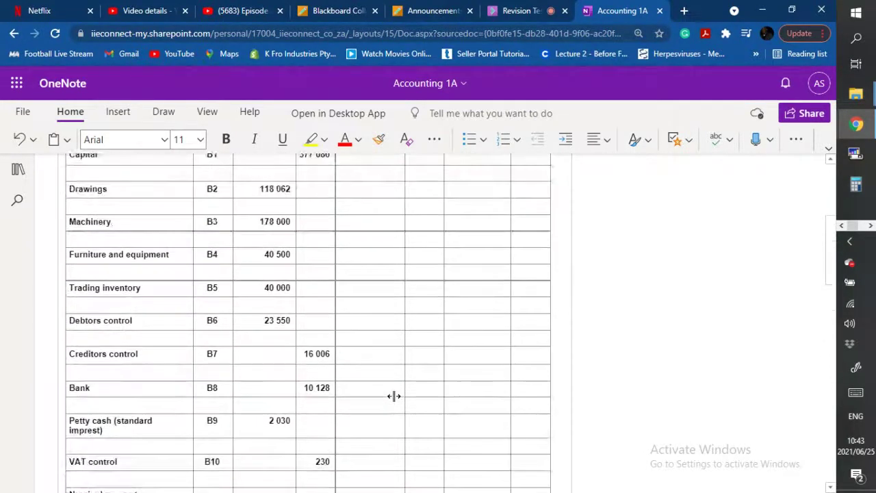
scroll(394, 396, up, 2)
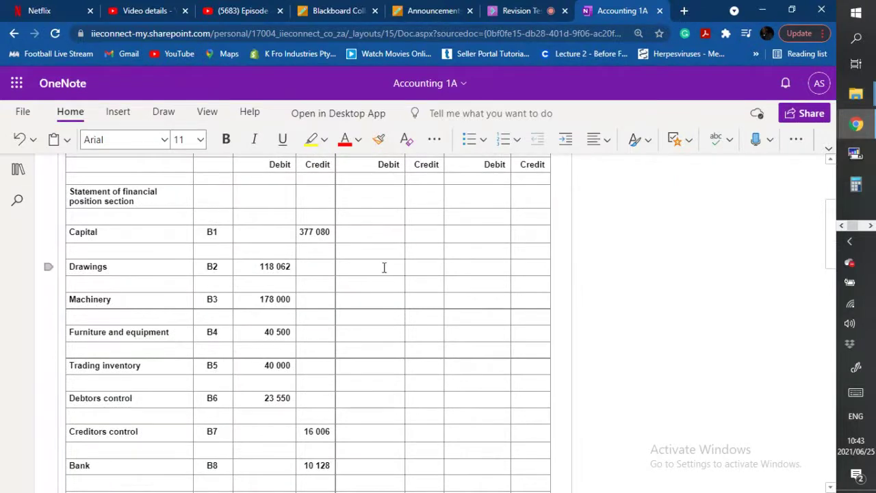
click(378, 267)
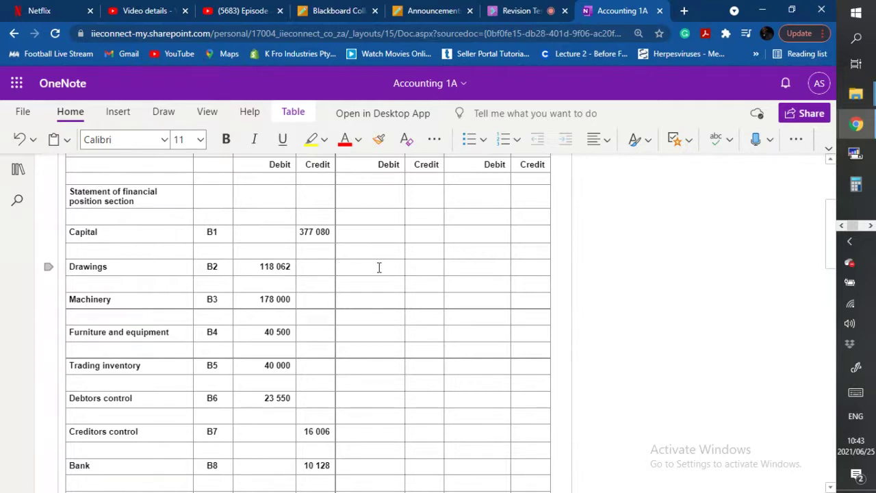
text(1955)
Enter 255 as the recommended credit adjustment for VAT control (B10) in the trial balance.
scroll(379, 267, down, 3)
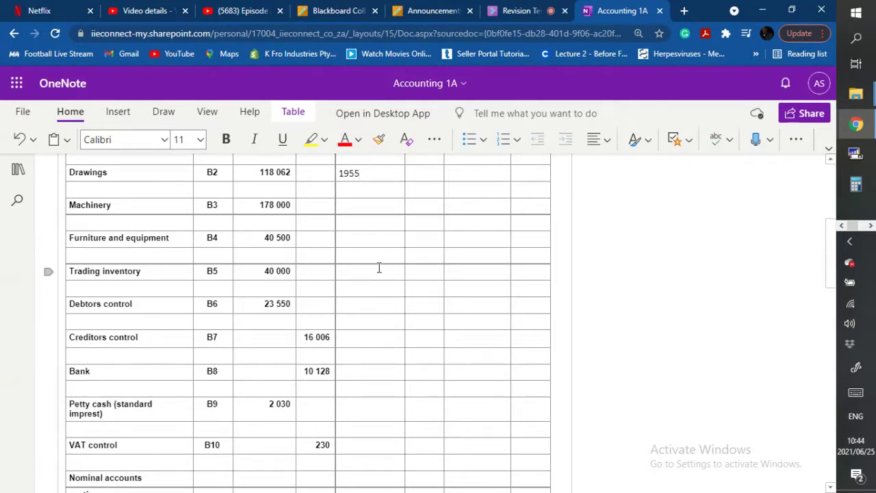
scroll(379, 267, down, 2)
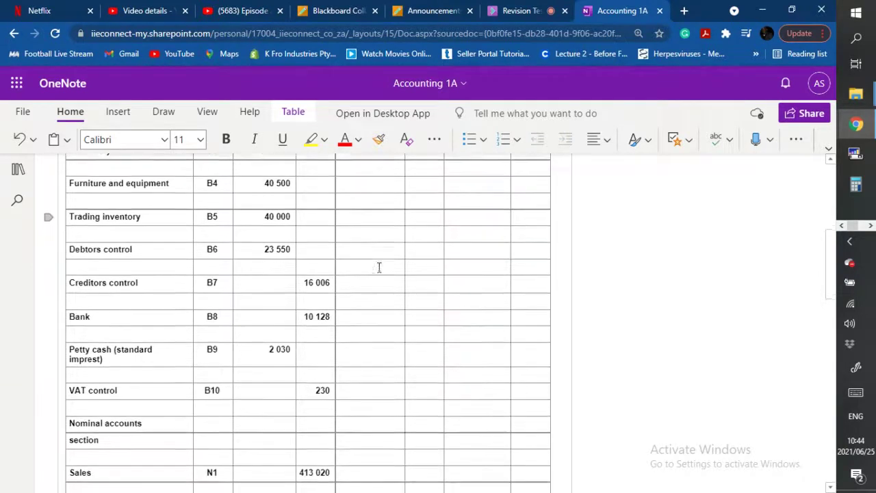
scroll(378, 267, down, 1)
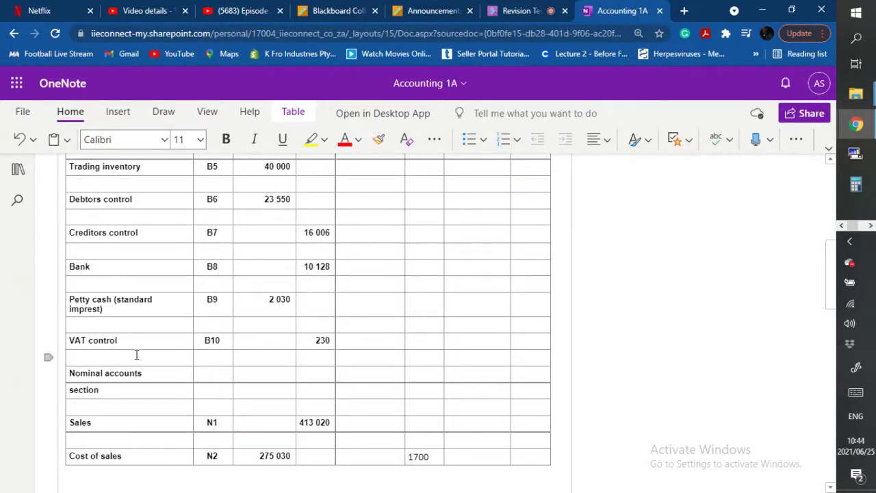
scroll(209, 386, down, 1)
scroll(208, 385, down, 3)
scroll(209, 386, up, 2)
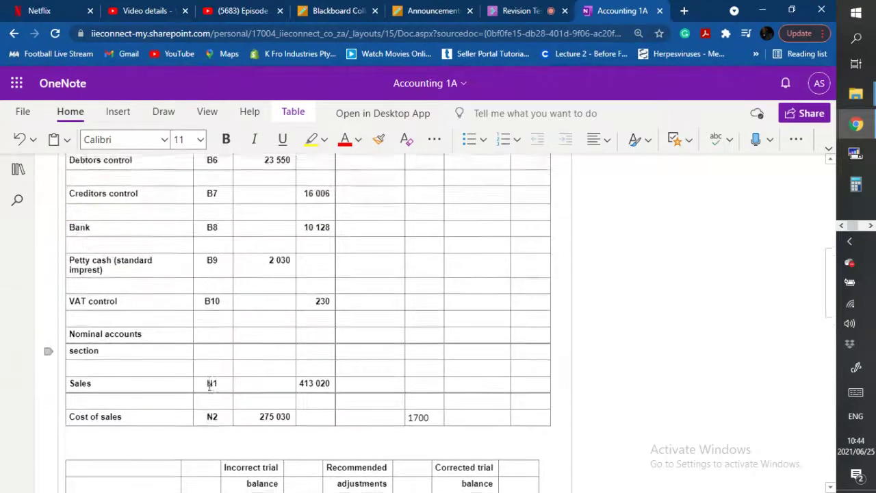
scroll(209, 386, up, 2)
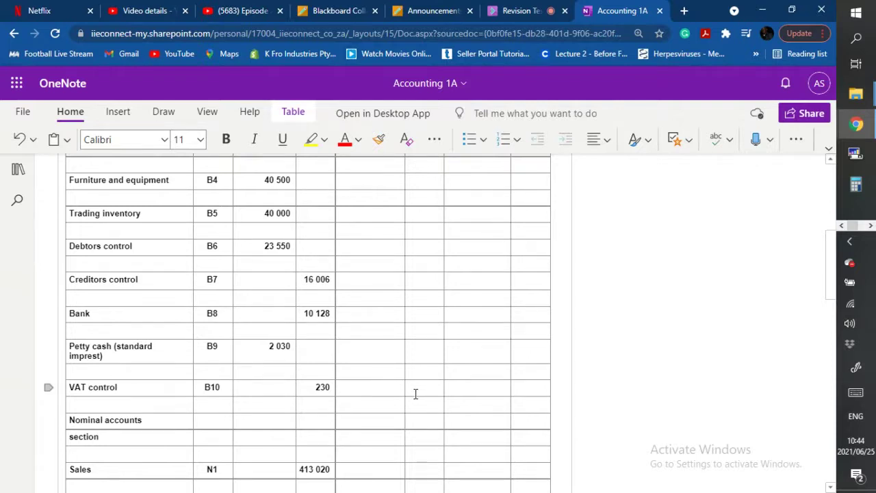
click(416, 393)
text(2)
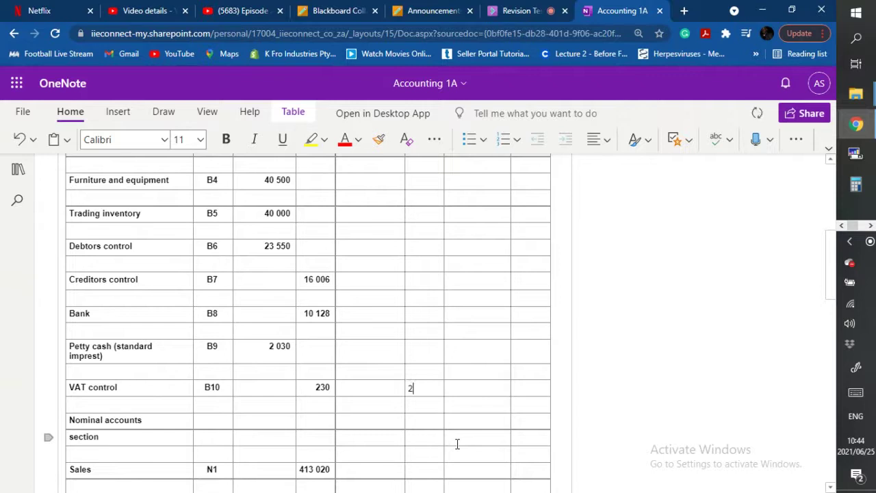
text(55)
Add the calculation "230*15/115= 30" on a new line below "1700*115/100= 1955" above the trial balance table.
scroll(458, 444, up, 10)
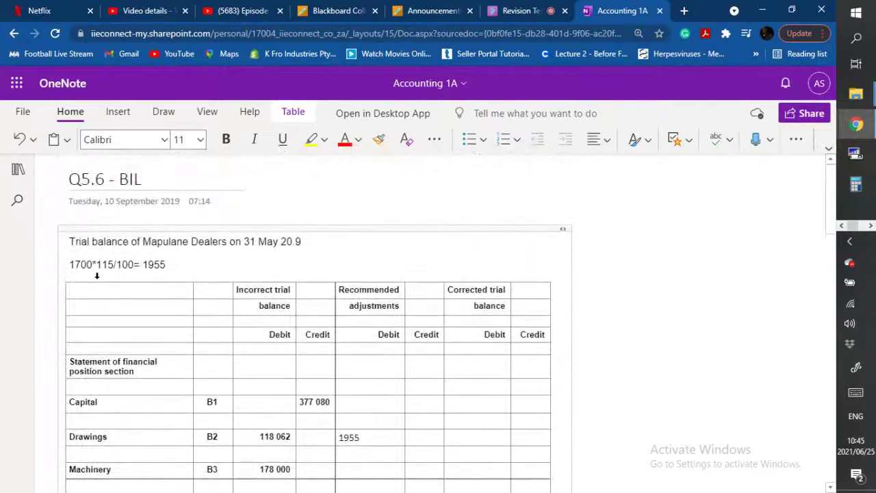
click(175, 264)
key(Return)
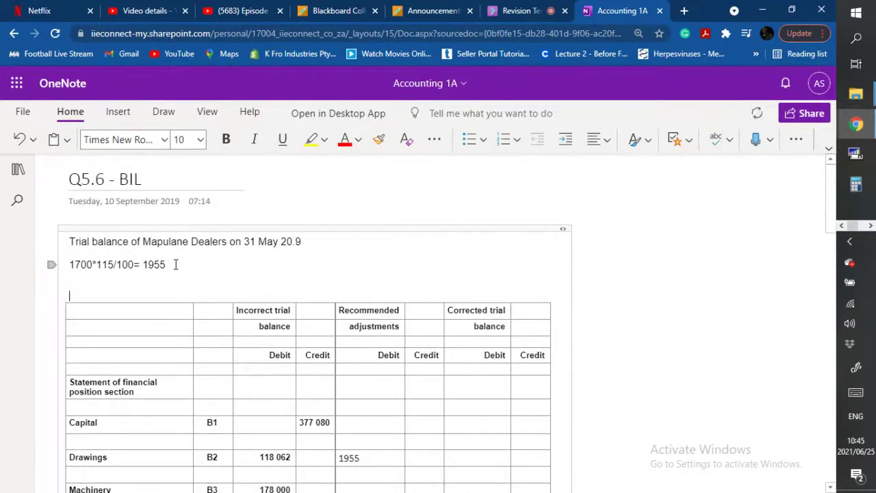
key(Up)
text(230*15/115= 30)
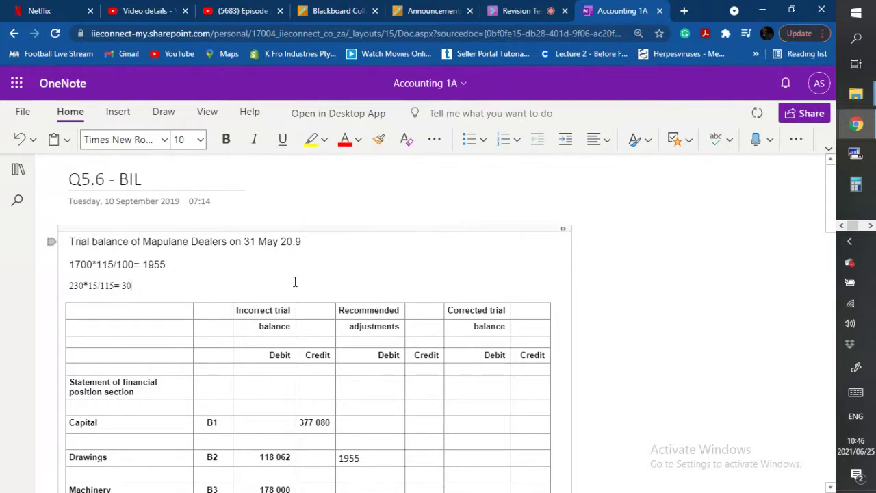
Add 30 on a second line of the recommended credit adjustment for VAT control (B10).
scroll(458, 388, down, 5)
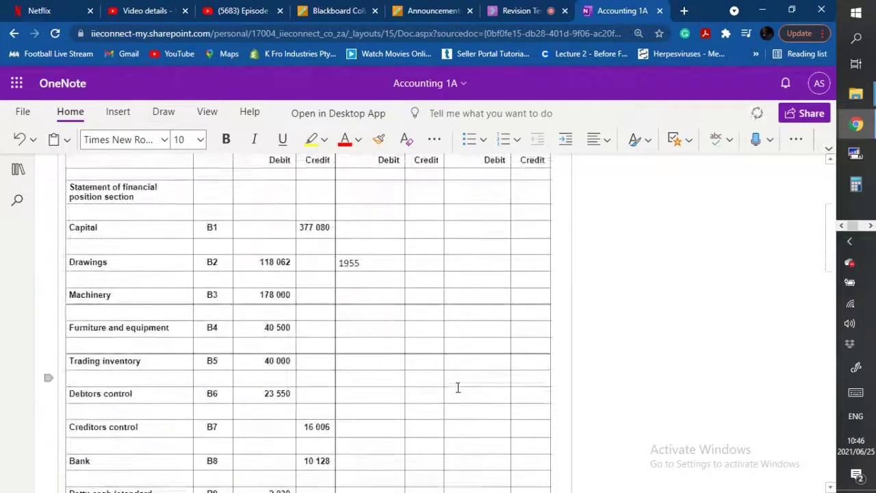
scroll(458, 387, down, 3)
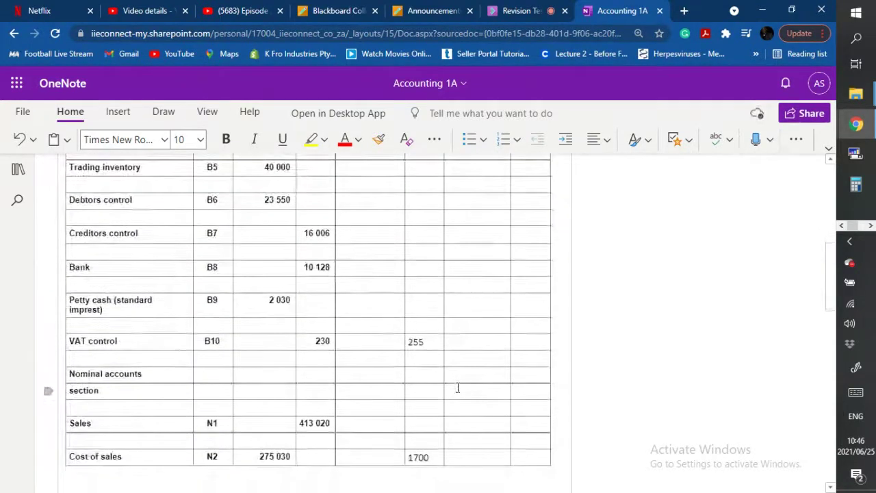
click(444, 354)
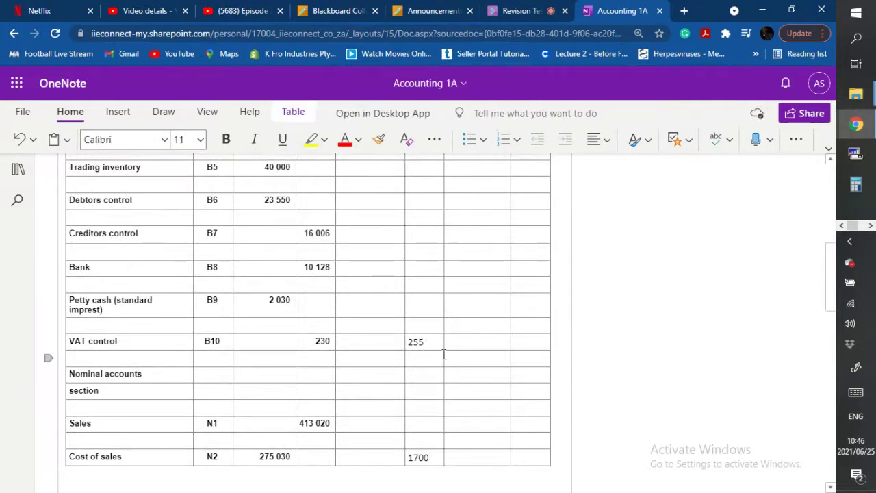
key(Return)
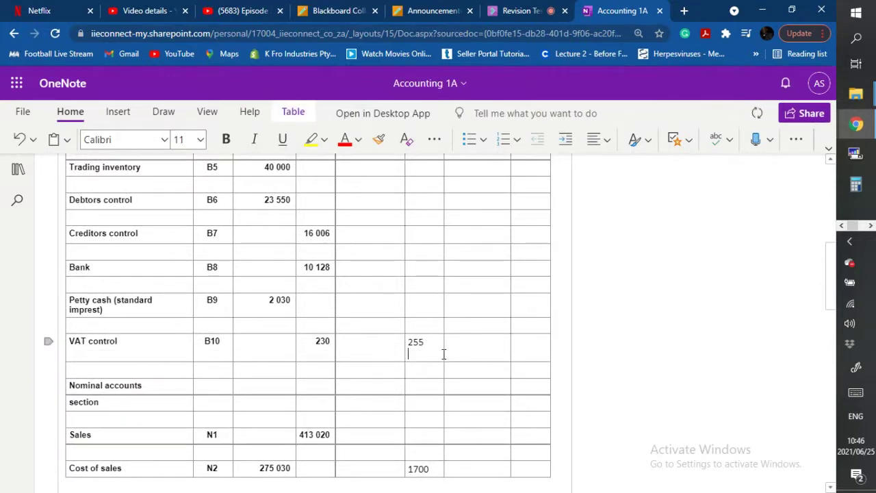
text(30)
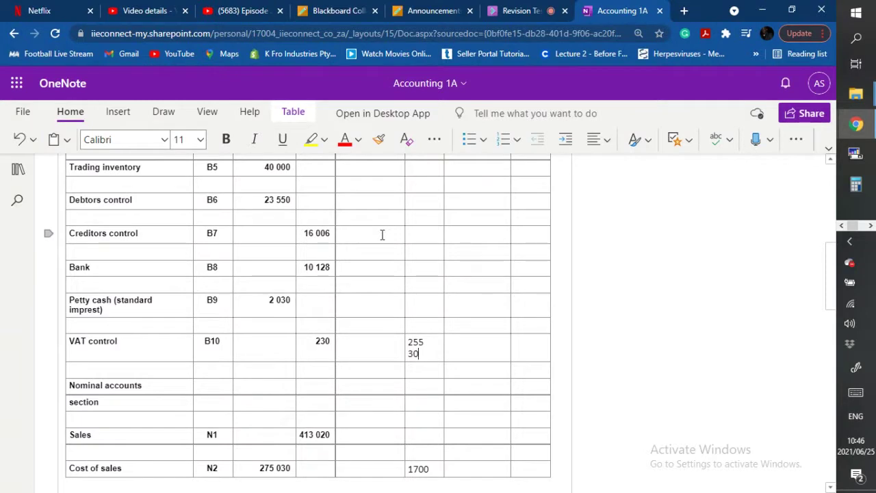
Enter 230 as the recommended debit adjustment for Bank (B8) and 230 as the credit adjustment for Petty cash (B9).
click(372, 268)
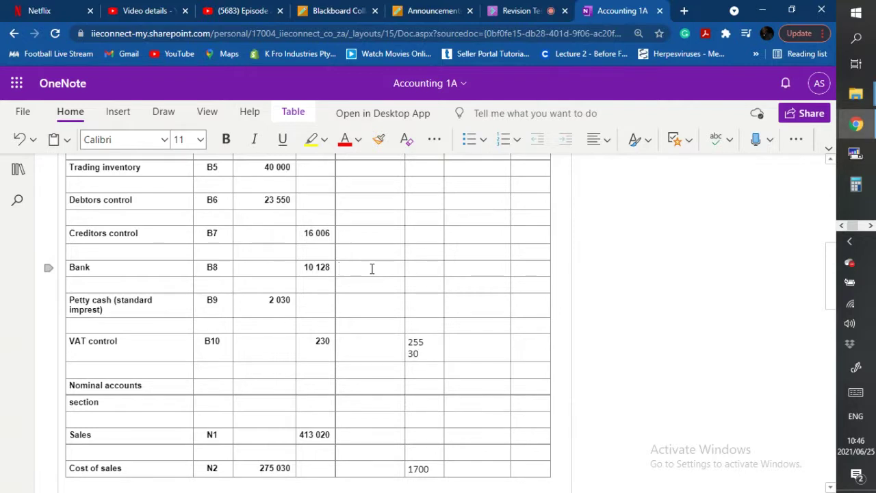
text(230)
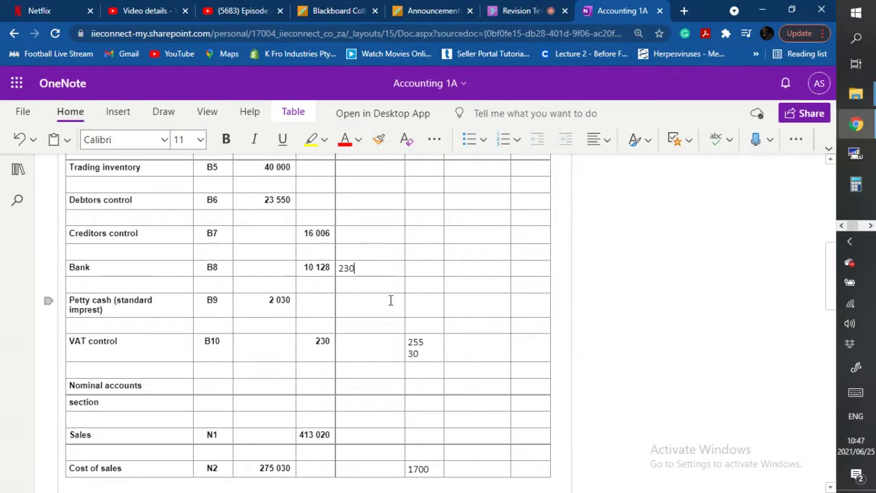
click(413, 302)
text(230)
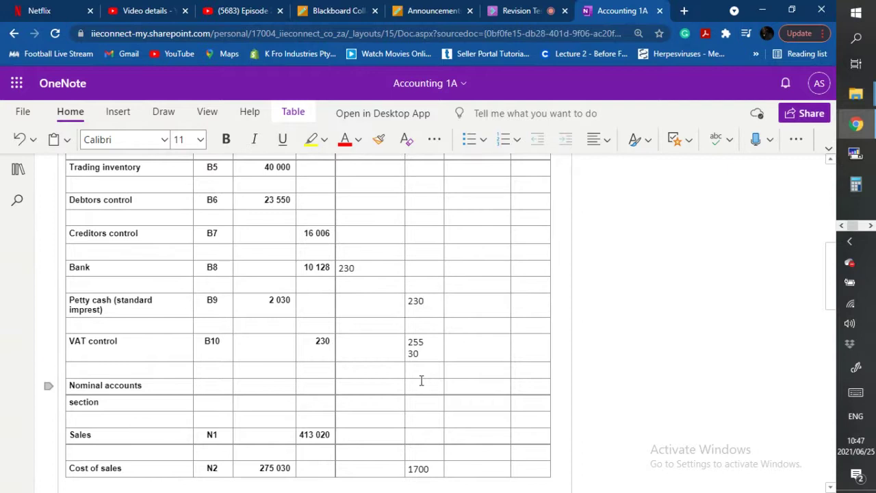
Check the Everyone chat in the Blackboard Collaborate session and return to the Accounting 1A notebook.
scroll(421, 380, up, 3)
scroll(421, 381, up, 1)
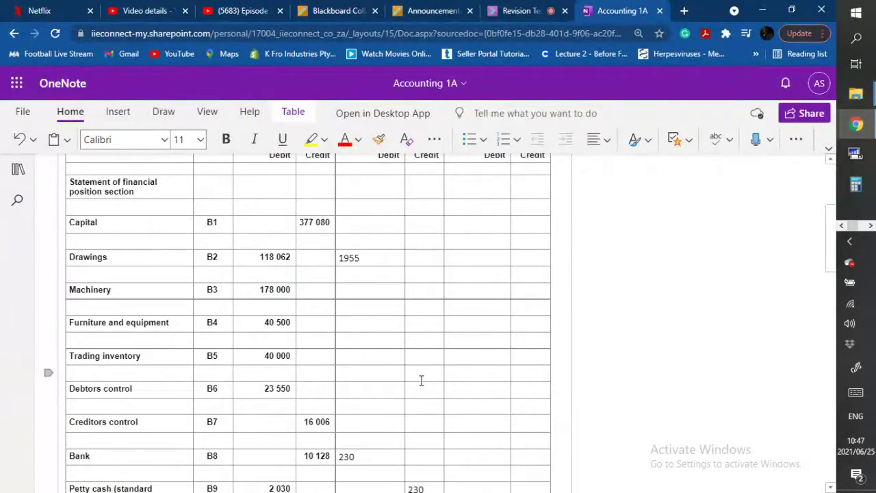
click(534, 11)
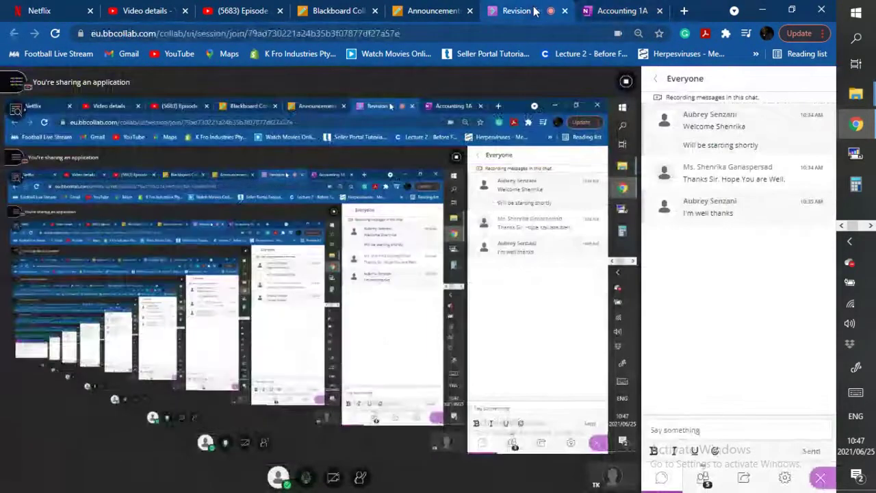
click(597, 11)
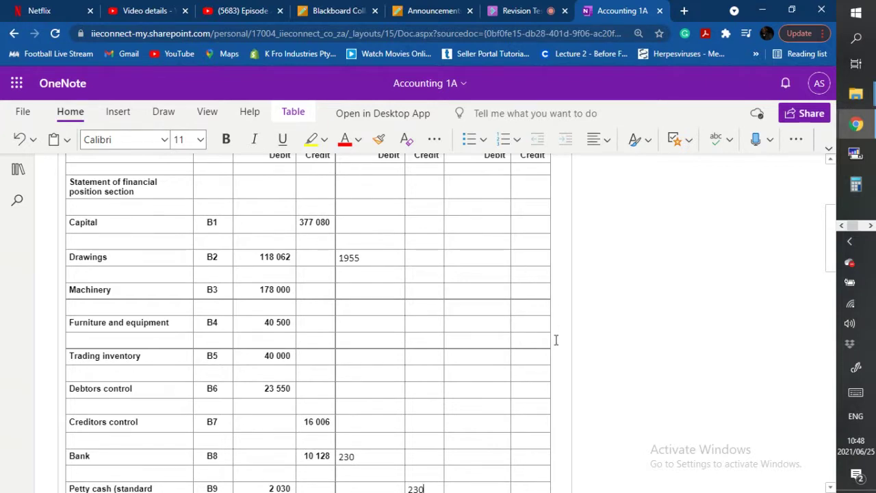
Add 6000 on a second line of Bank's (B8) debit adjustment and enter 6000 as the credit adjustment for Capital (B1).
scroll(373, 454, down, 1)
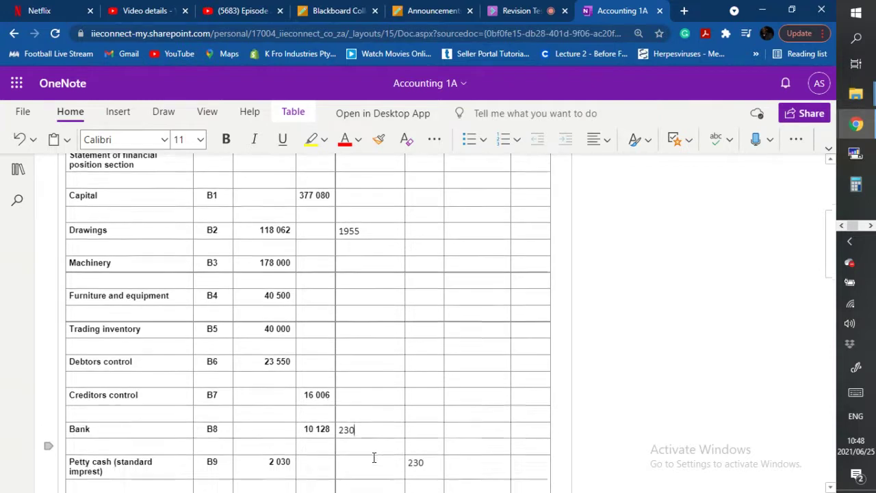
key(Return)
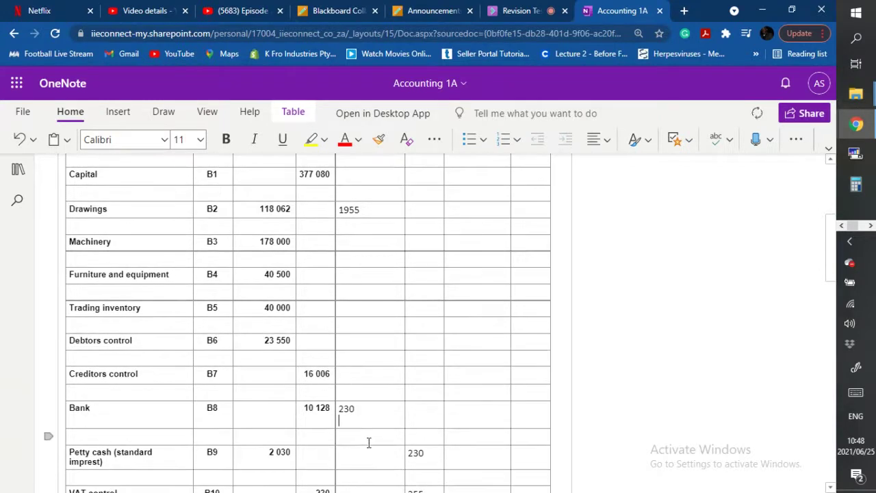
text(6000)
scroll(446, 411, up, 1)
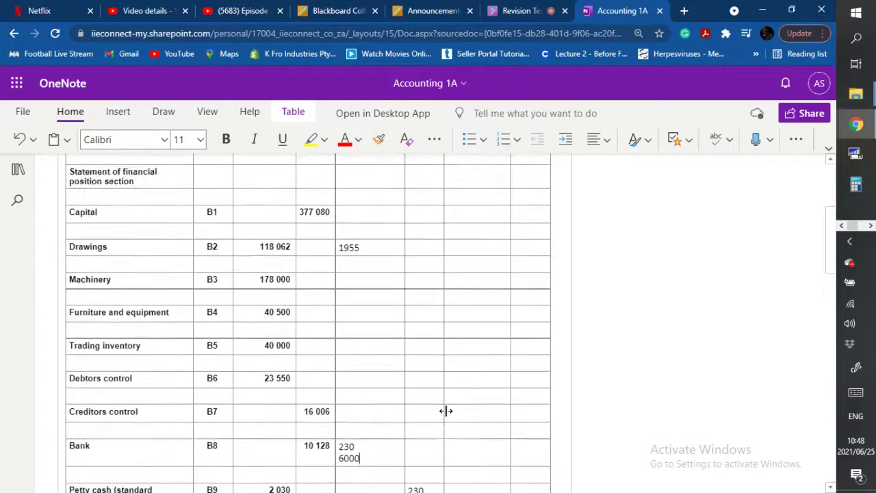
scroll(434, 309, up, 3)
click(418, 308)
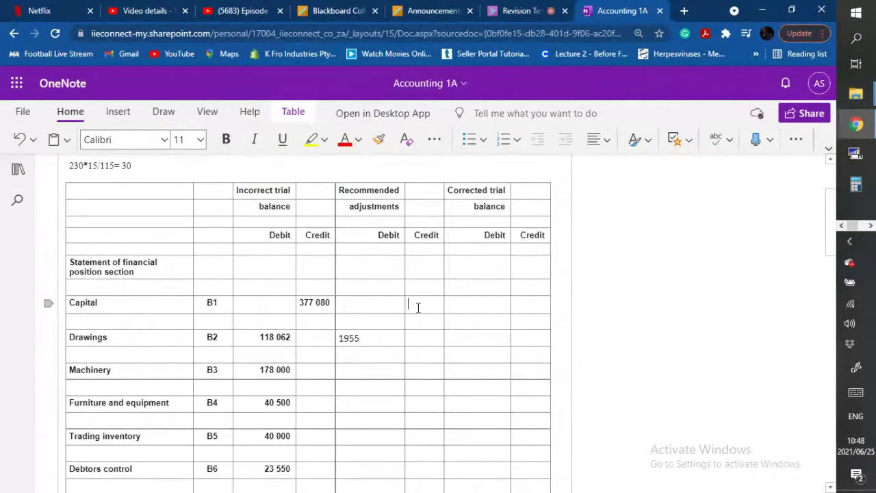
text(6000)
Look at the Blackboard Collaborate chat for new student messages and switch back to the Accounting 1A notebook.
click(525, 9)
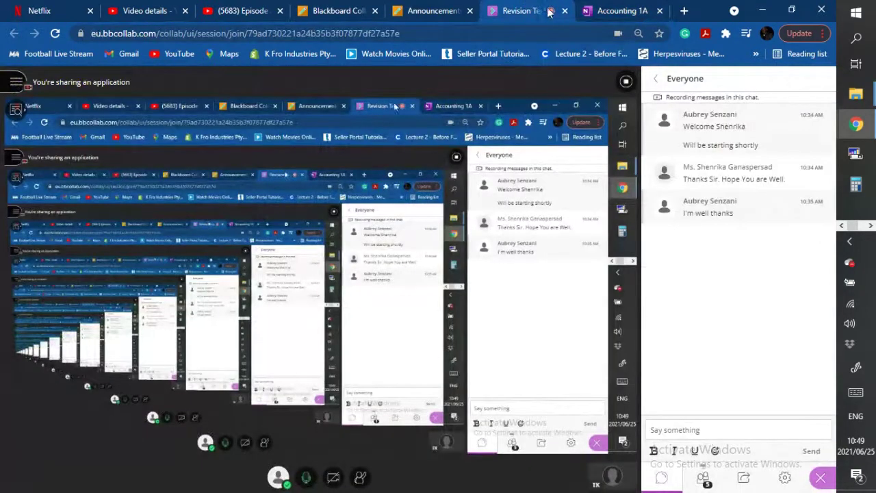
click(601, 11)
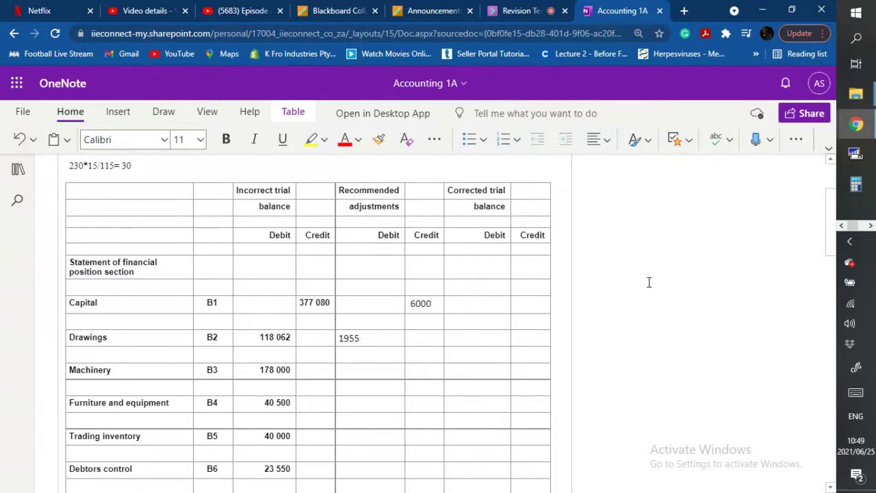
Enter 720 as the recommended debit adjustment for Stationery (N6) in the second trial balance table.
scroll(649, 282, down, 5)
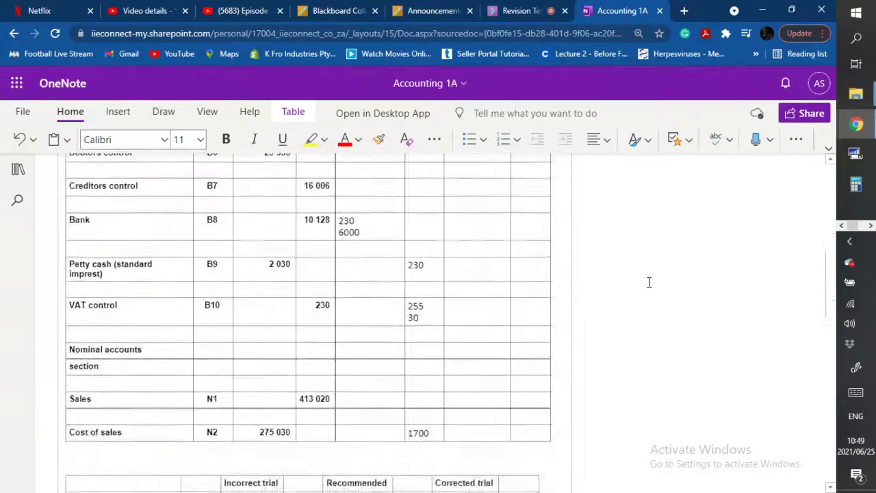
scroll(649, 282, down, 3)
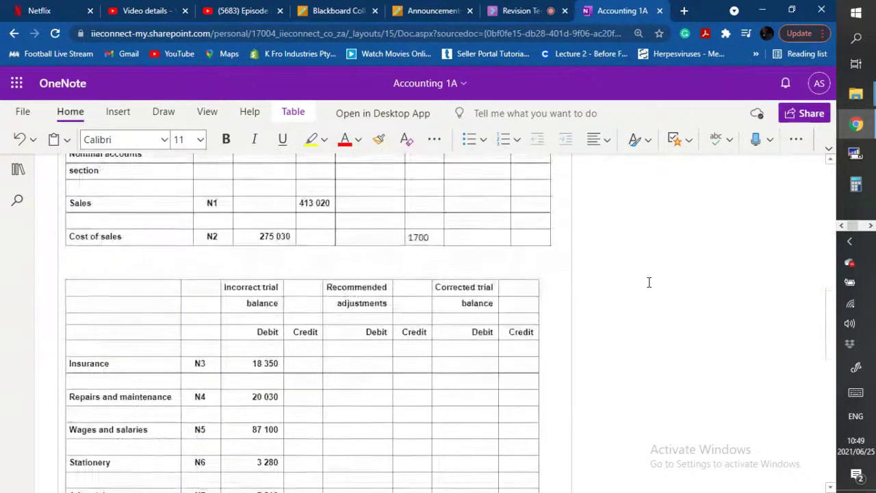
scroll(649, 282, down, 2)
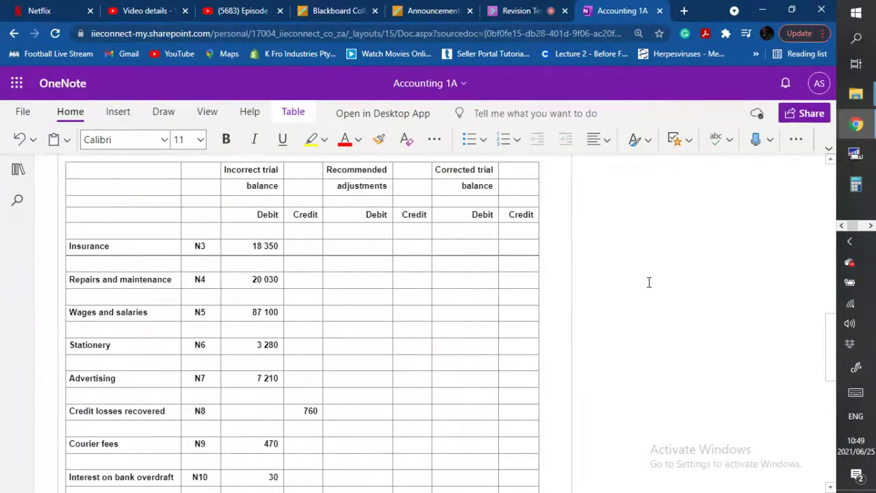
scroll(649, 282, down, 1)
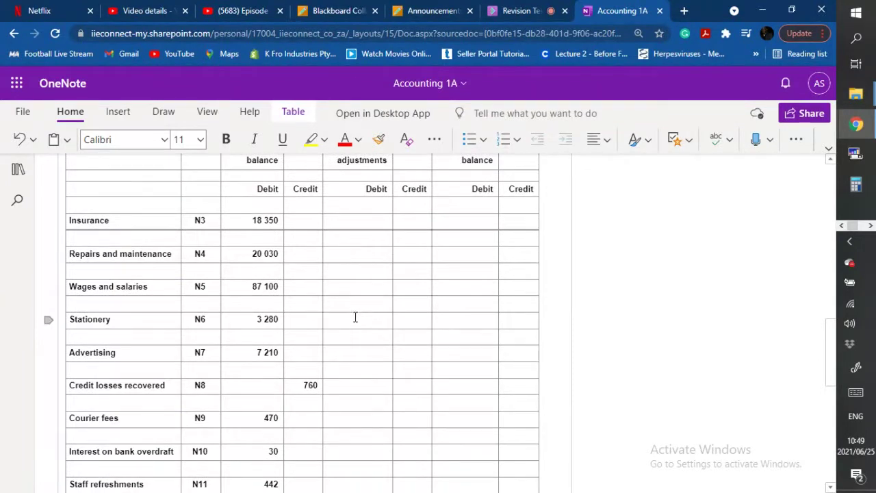
text(720)
Read the student questions in the Blackboard Collaborate chat, return to the Accounting 1A notebook and review the second trial balance table.
click(511, 7)
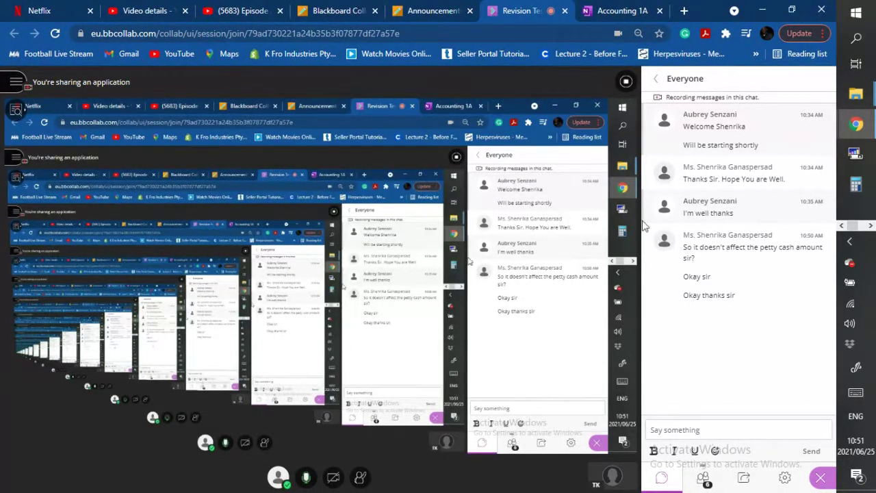
click(626, 8)
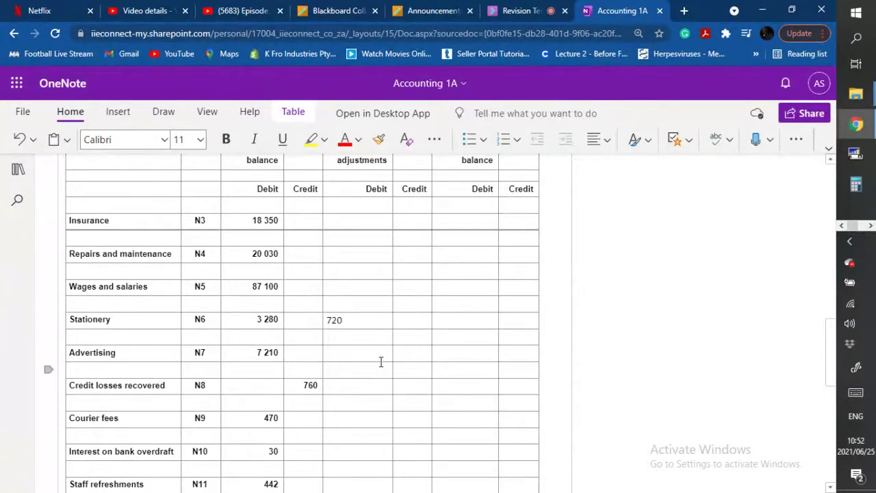
scroll(381, 362, down, 4)
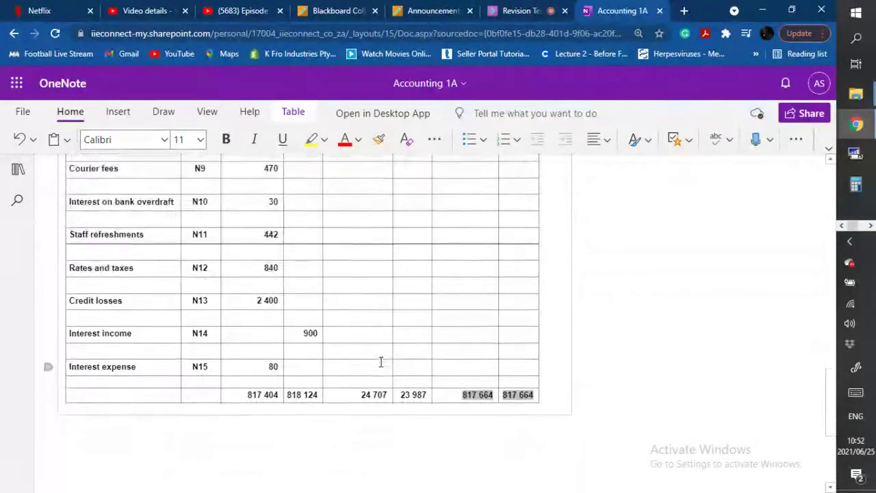
scroll(380, 361, up, 3)
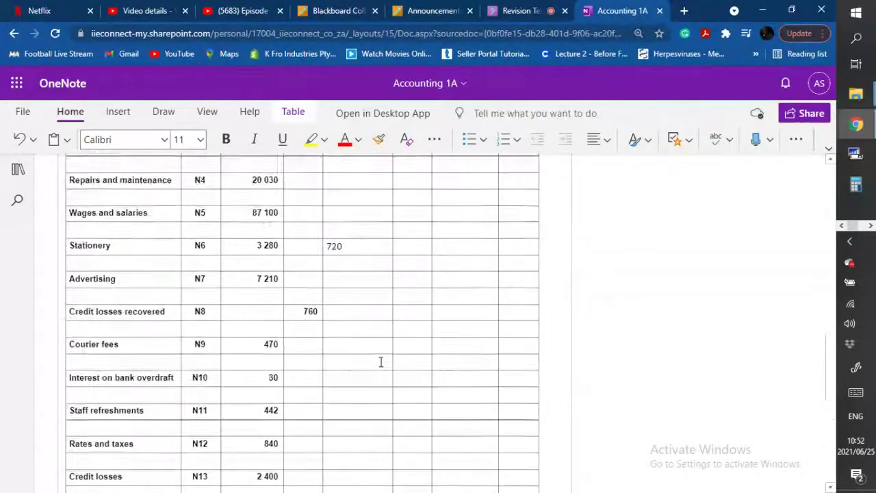
scroll(381, 361, up, 2)
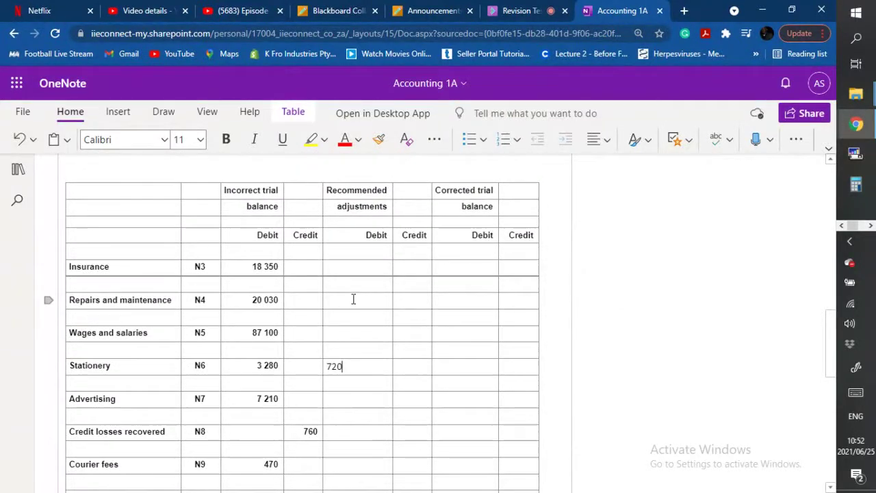
Enter 4500 as the credit adjustment for Repairs and maintenance (N4) and write the working 4500*115/100= above the second trial balance table.
click(399, 300)
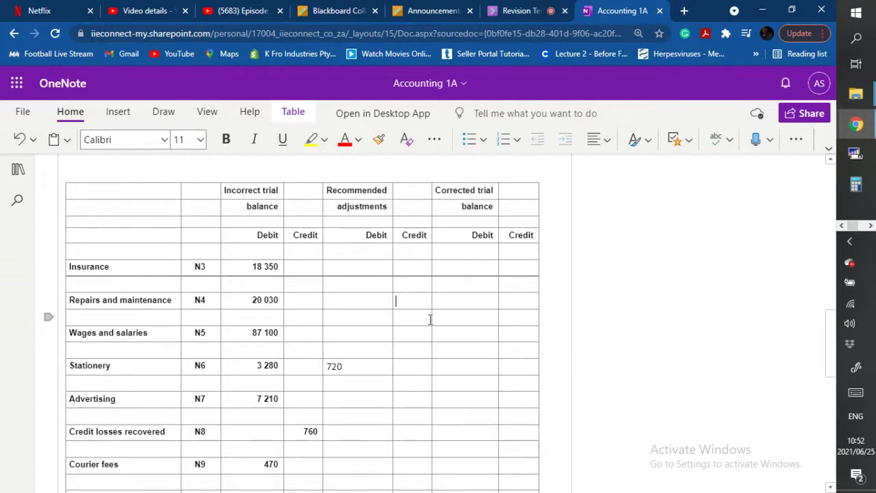
text(4500)
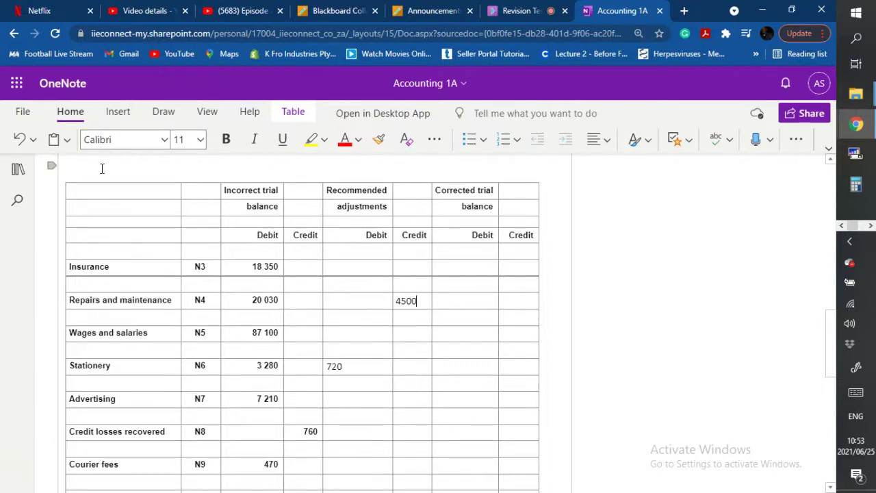
scroll(102, 168, up, 1)
click(68, 201)
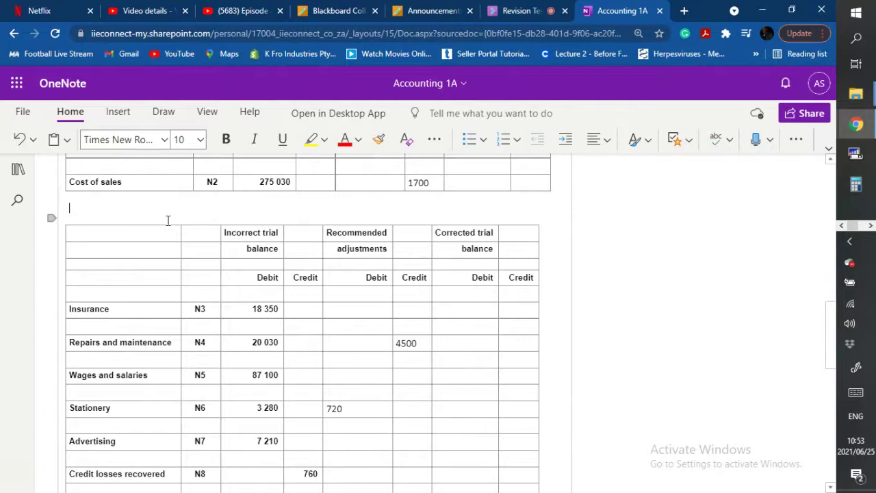
text(45)
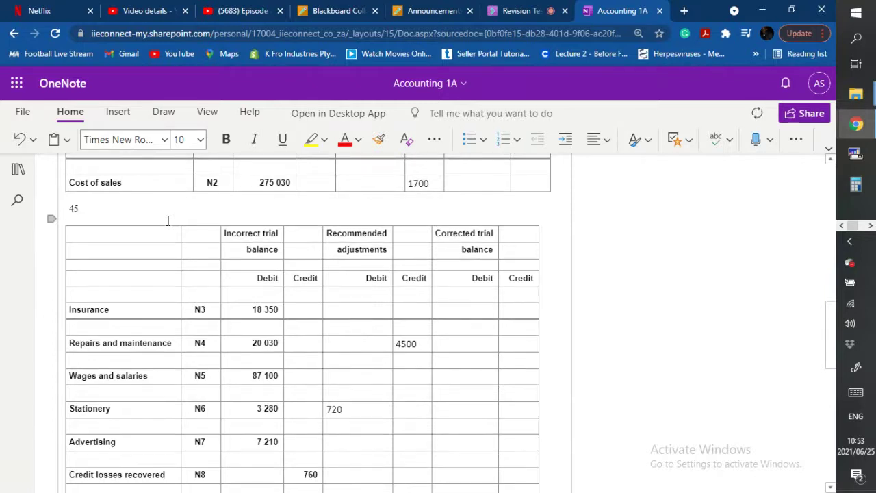
text(00*115/100=)
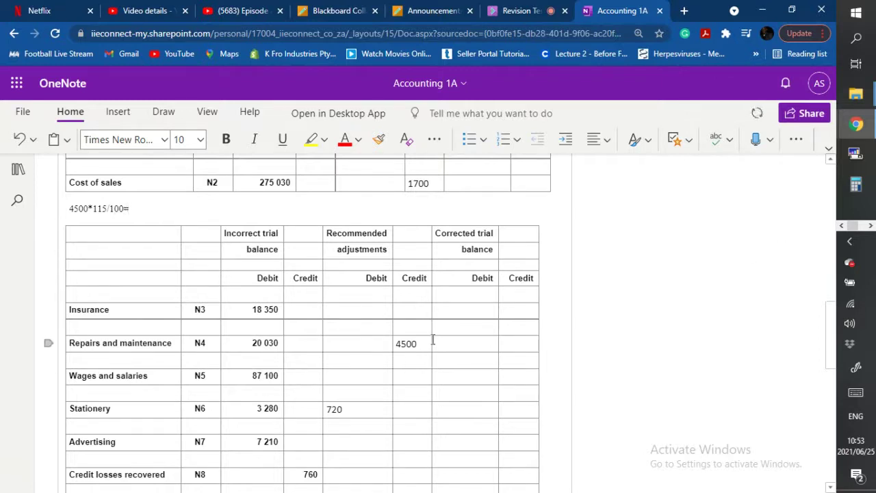
Read the latest student question in the Blackboard Collaborate chat and return to the Accounting 1A notebook.
click(854, 185)
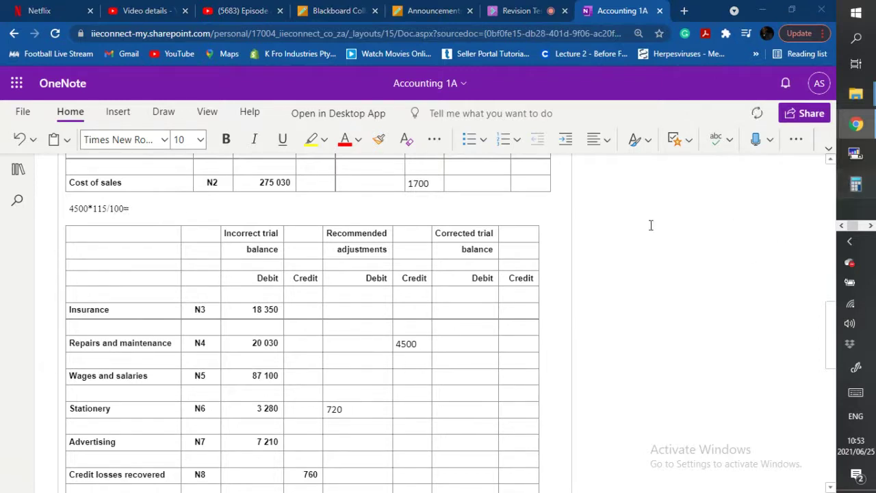
click(514, 10)
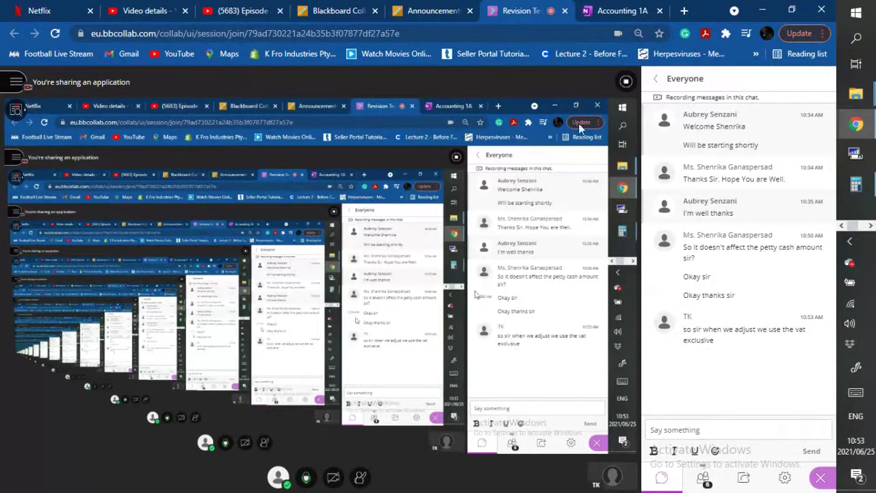
click(612, 9)
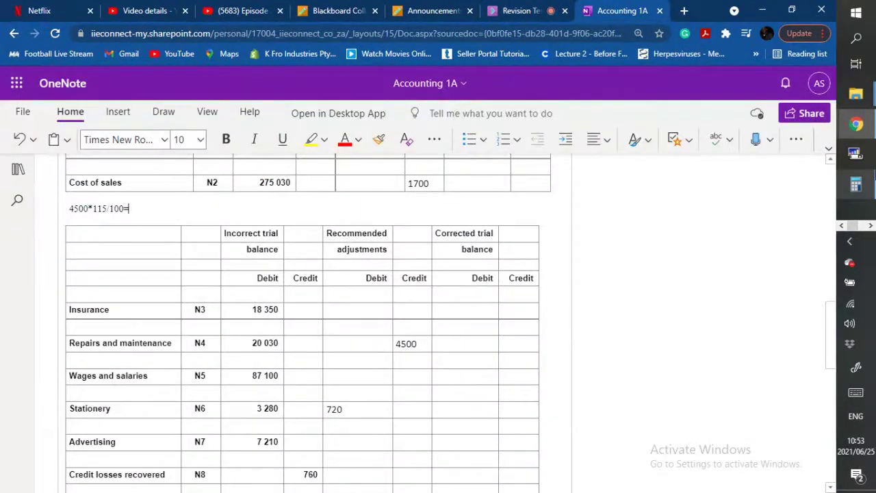
Switch to Calculator, divide 115 by 100 and multiply the result by 4500.
click(856, 184)
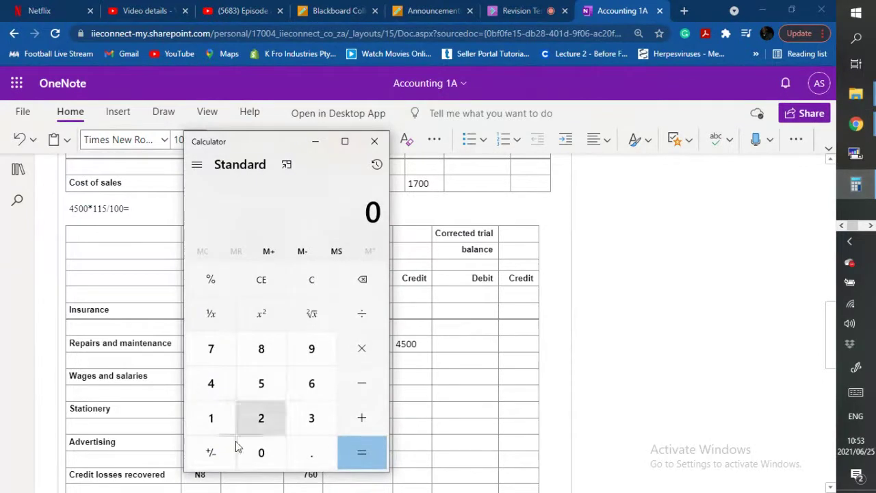
click(218, 416)
click(218, 417)
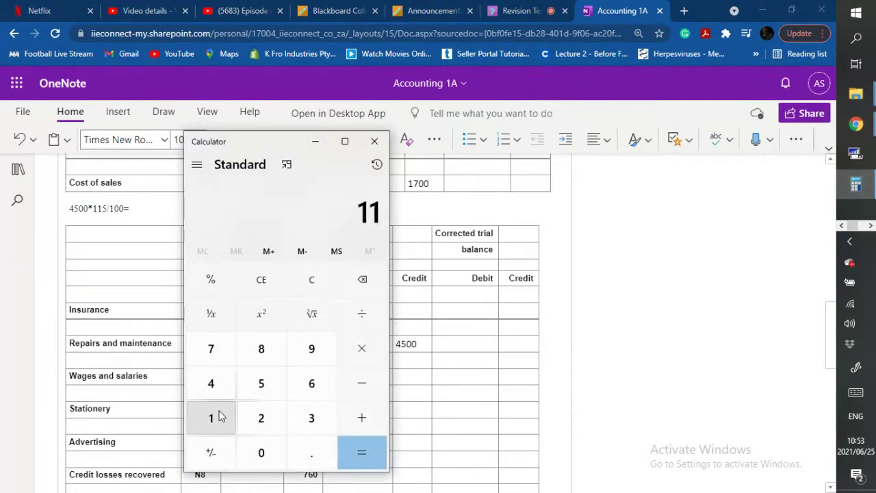
click(250, 390)
click(351, 315)
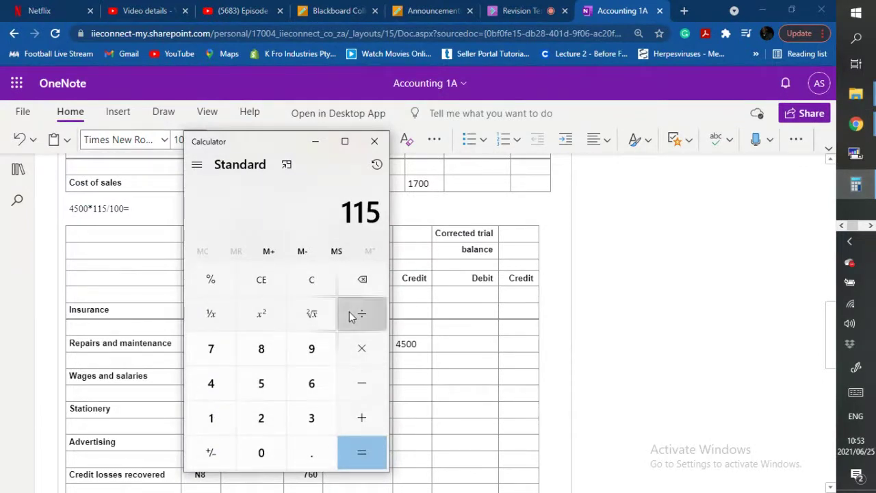
click(220, 423)
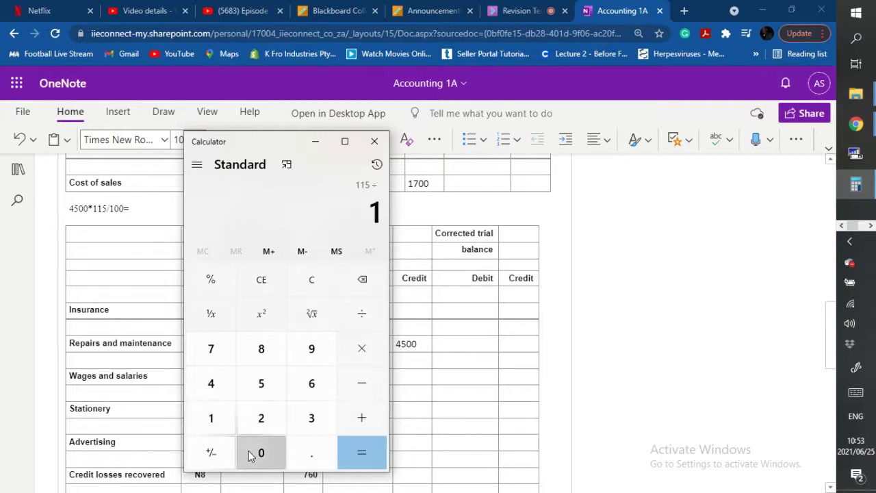
click(249, 452)
click(248, 453)
click(349, 457)
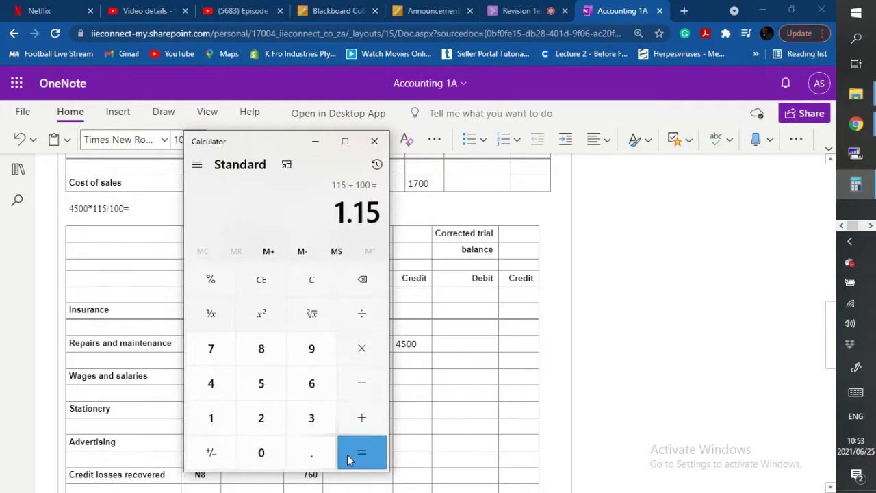
click(354, 344)
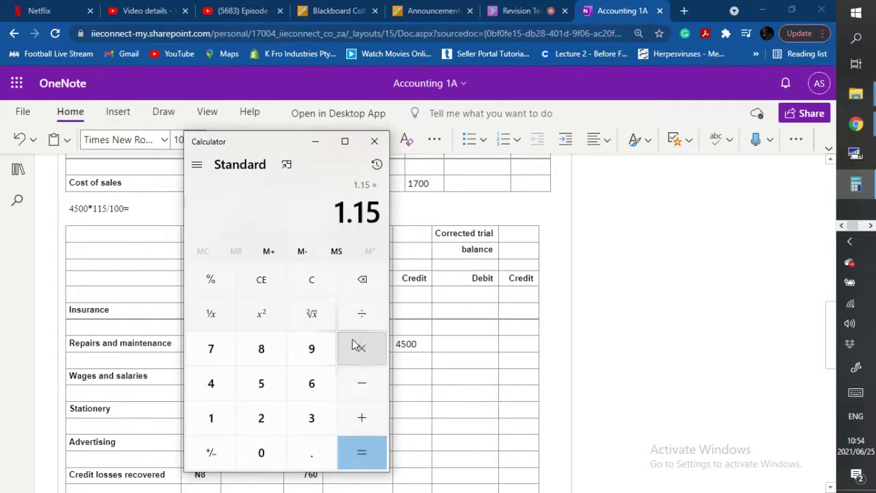
text(1)
key(BackSpace)
text(4500)
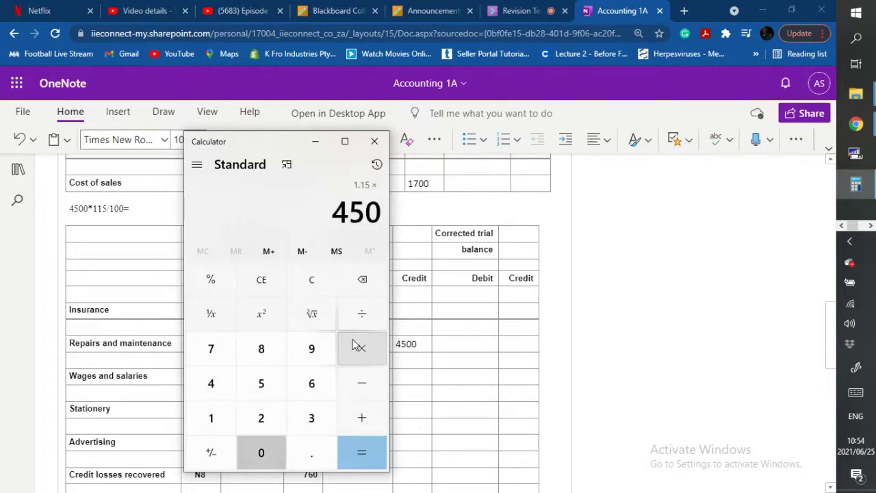
key(Return)
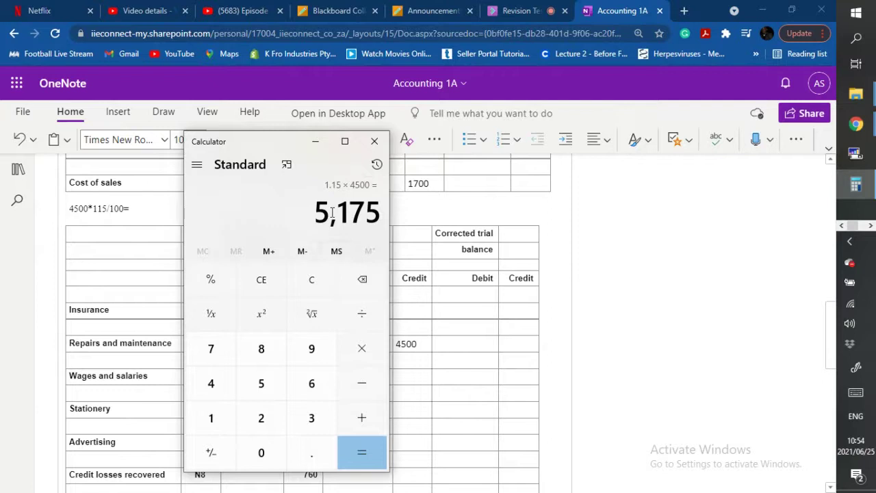
Copy the calculated amount, replace the N4 credit adjustment with 5,175, and add 5,175 as the answer to the 4500*115/100= working.
drag(319, 213, 374, 225)
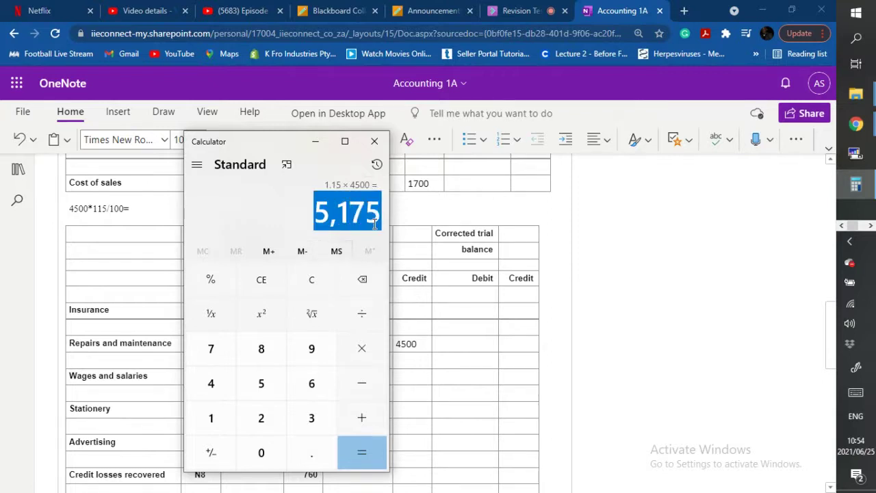
click(315, 141)
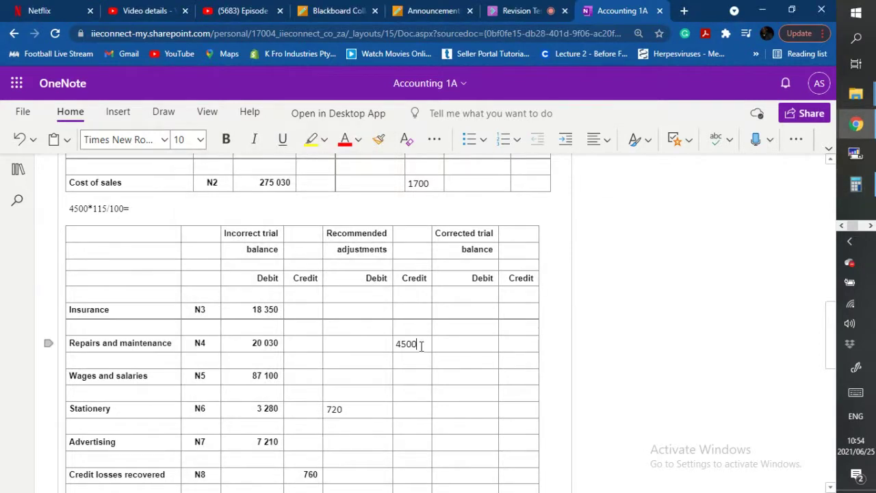
drag(421, 346, 395, 343)
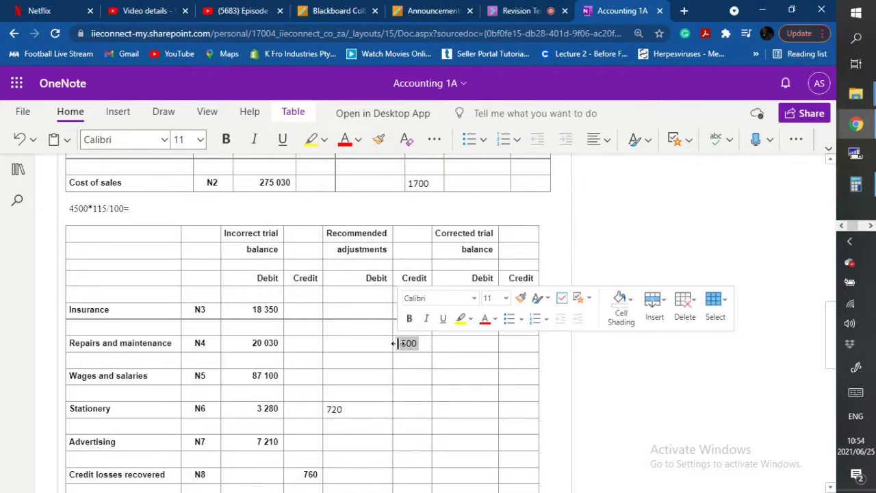
text(5,175)
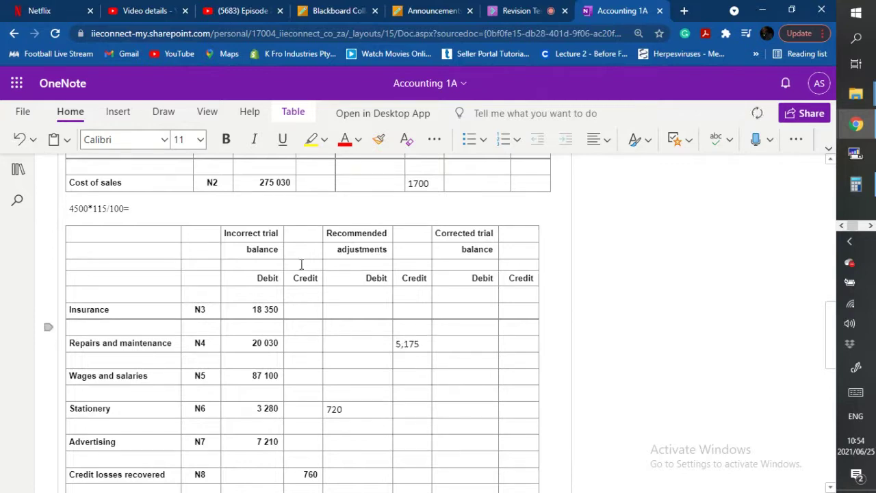
click(139, 213)
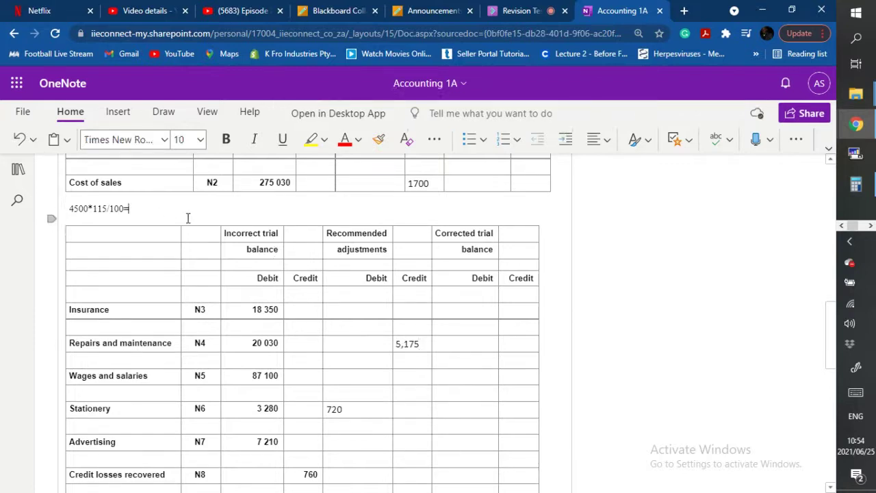
text(5,175)
Enter 4500 as the recommended debit adjustment for Furniture and equipment (B4) in the first trial balance table.
scroll(258, 277, up, 4)
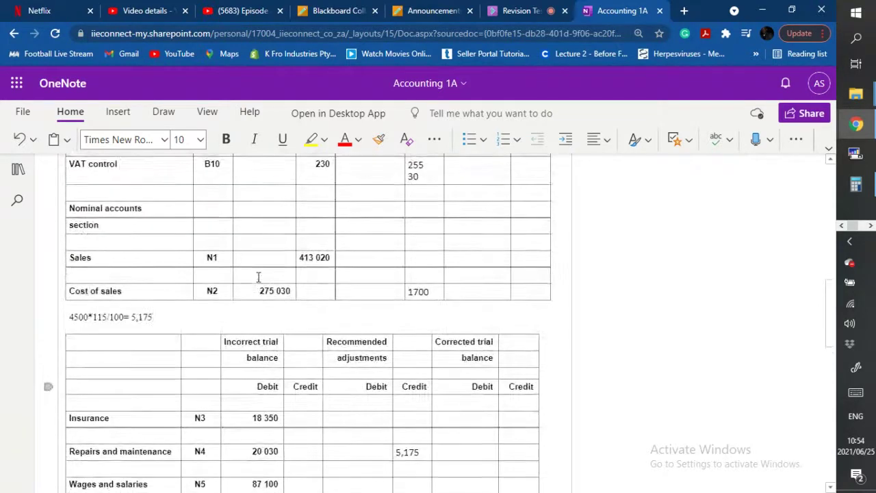
scroll(258, 278, up, 6)
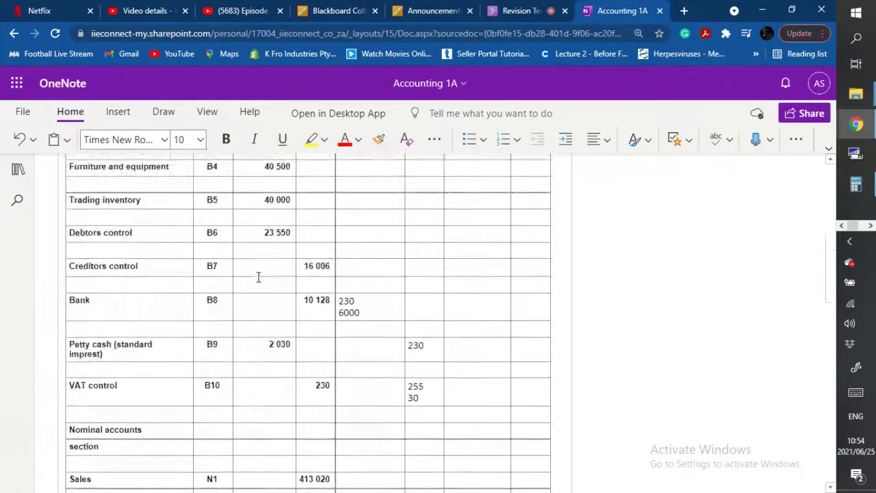
scroll(258, 277, up, 4)
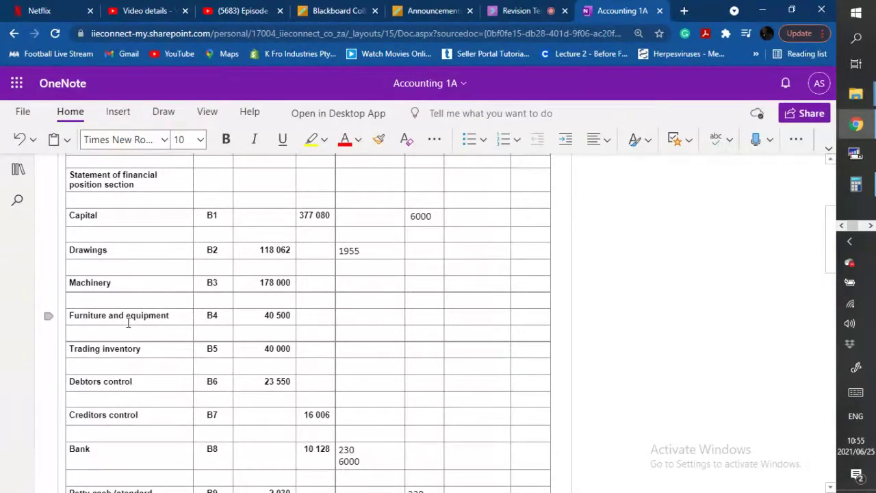
click(363, 317)
click(478, 374)
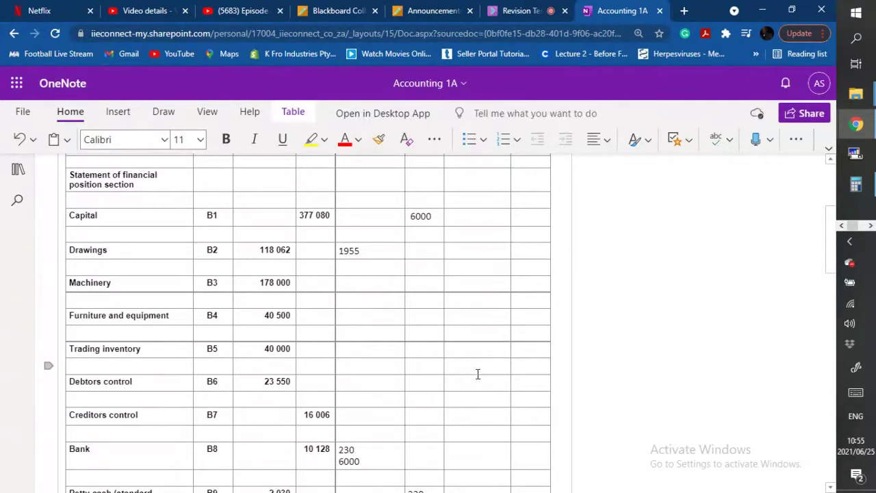
text(4500)
Add the working 5175-4500= 675 on a new line beneath the 4500*115/100 calculation.
scroll(478, 374, down, 1)
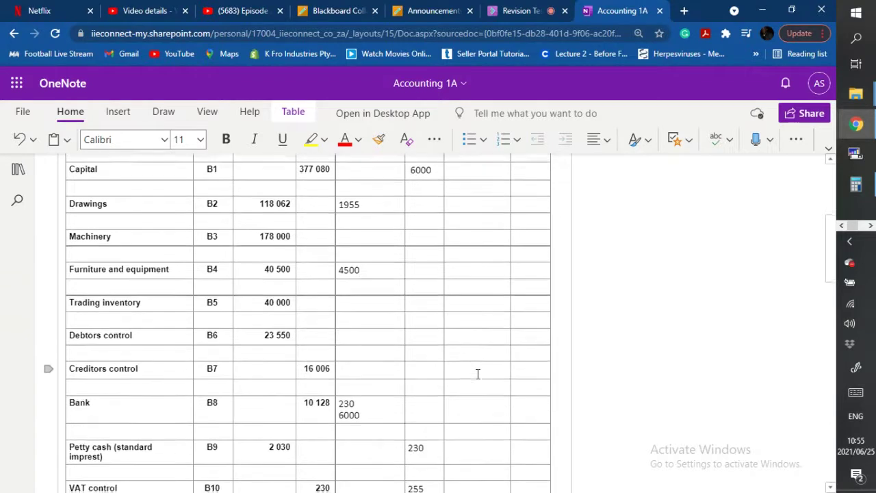
scroll(478, 374, down, 1)
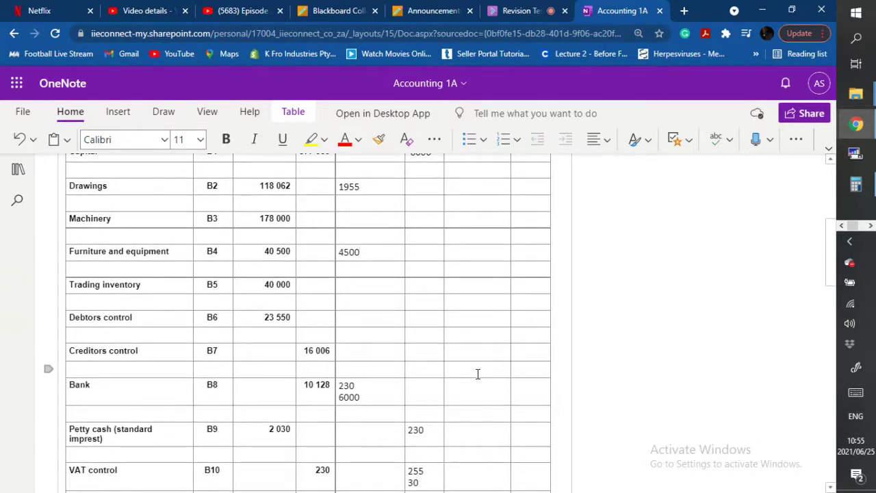
scroll(478, 374, down, 2)
scroll(478, 374, down, 1)
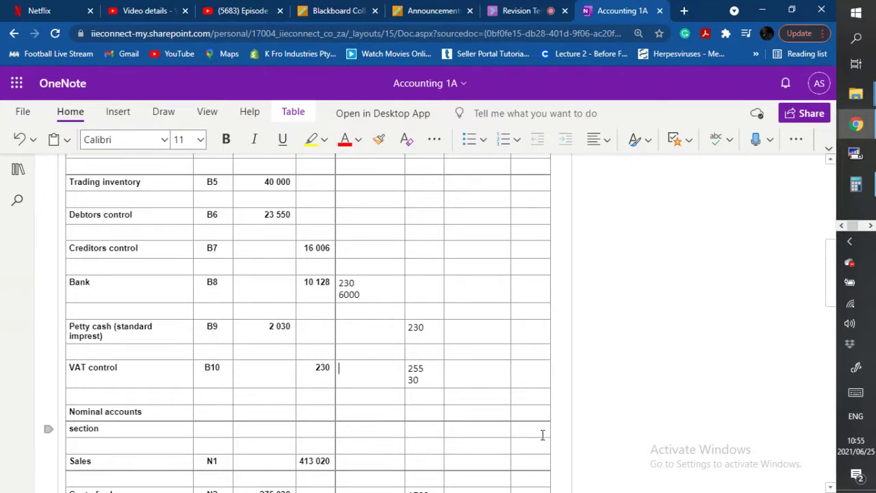
scroll(542, 434, up, 10)
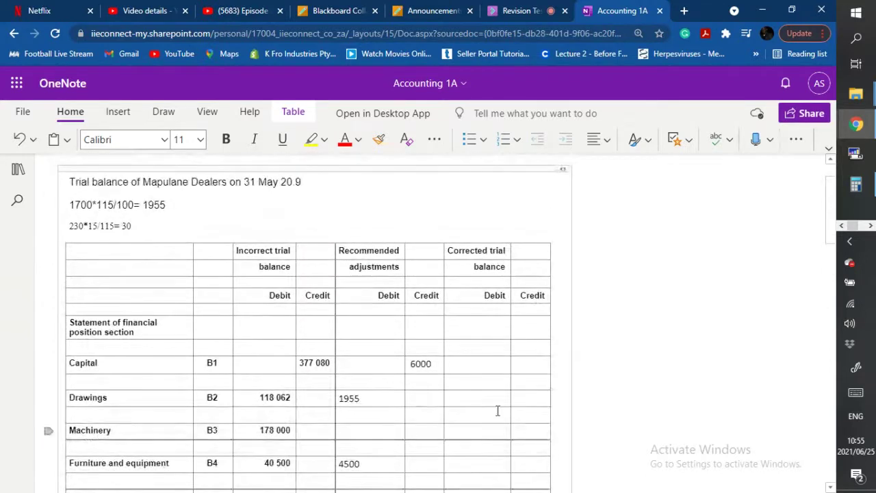
scroll(157, 238, down, 9)
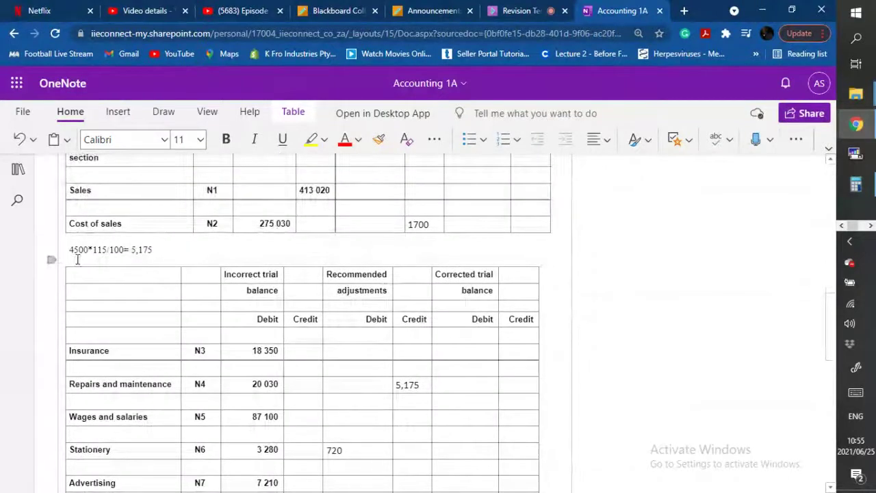
click(155, 267)
text(5)
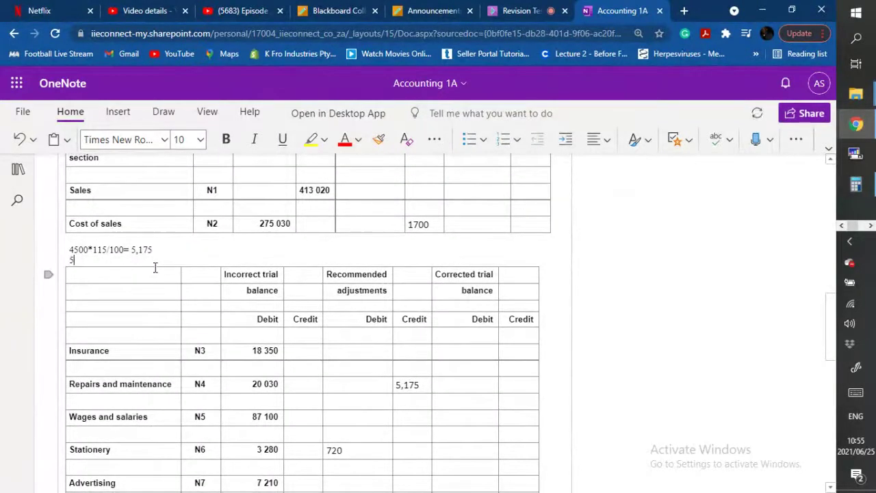
text(175-4500= 675)
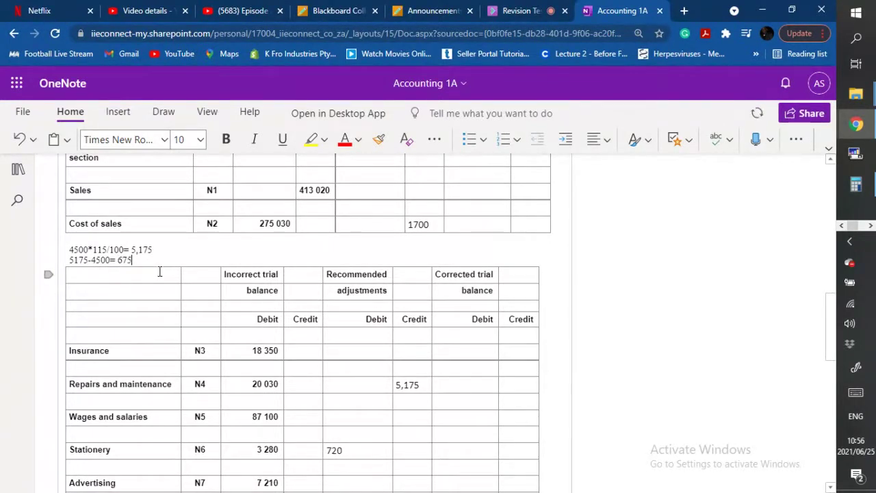
Enter 675 as the recommended debit adjustment for VAT control (B10) in the first trial balance table.
scroll(272, 262, up, 1)
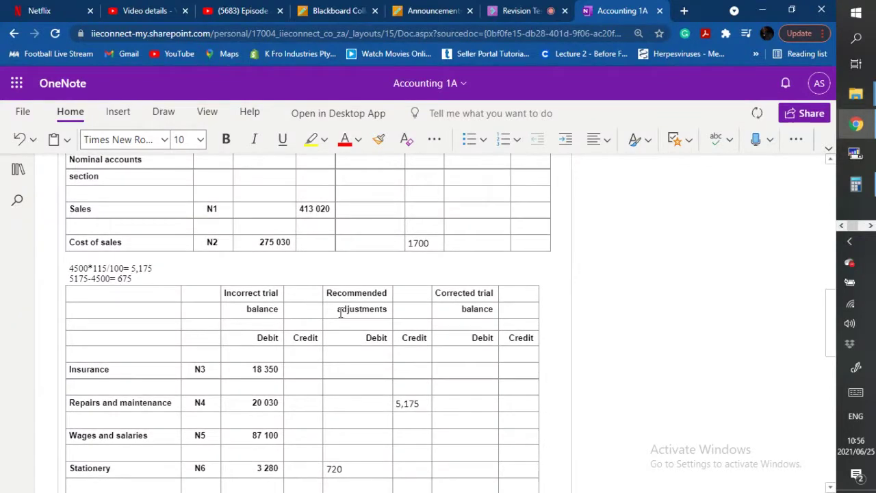
scroll(346, 312, up, 3)
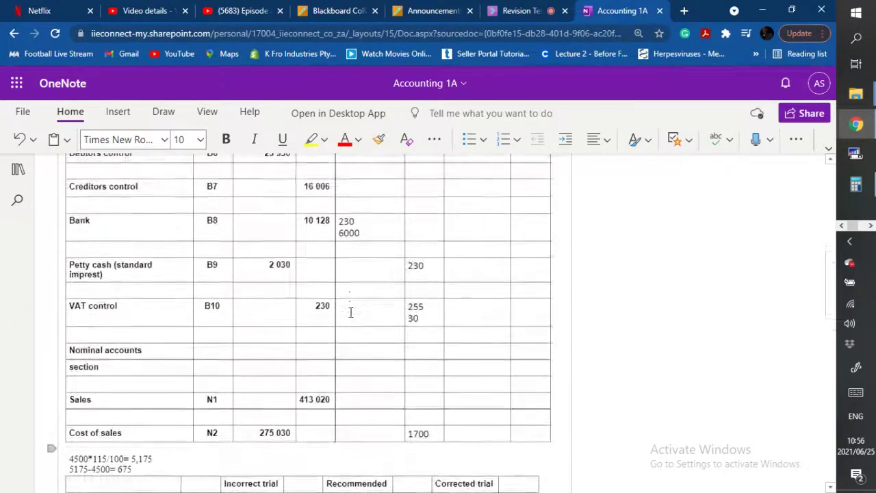
scroll(350, 312, up, 3)
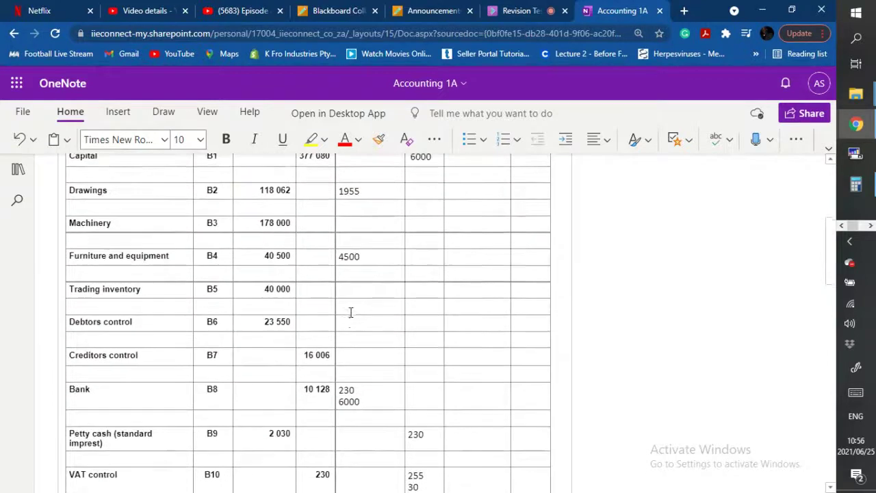
scroll(350, 312, up, 1)
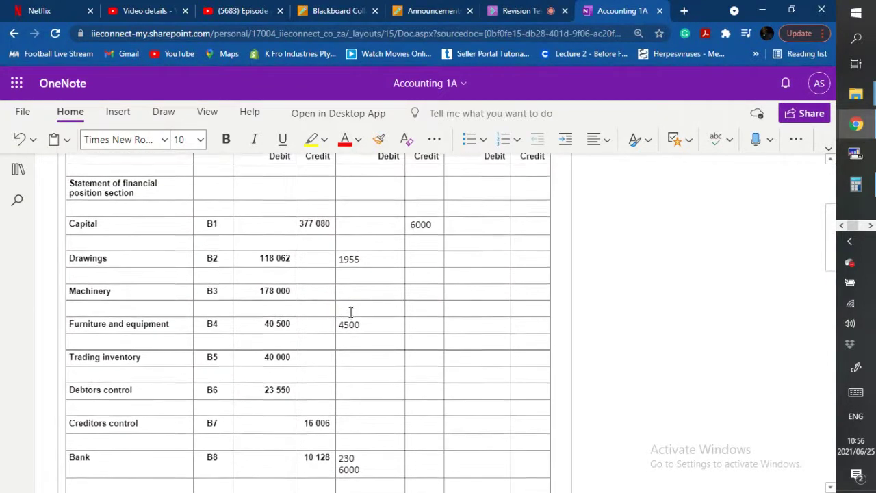
scroll(351, 313, down, 3)
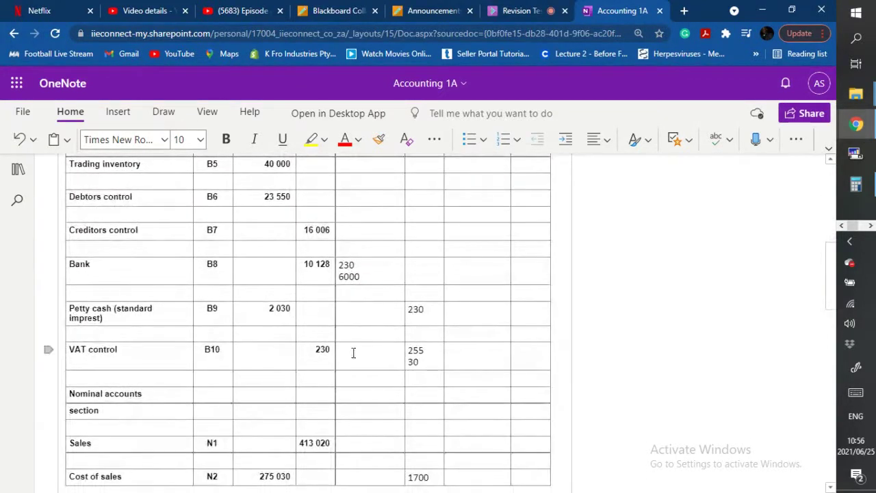
click(401, 362)
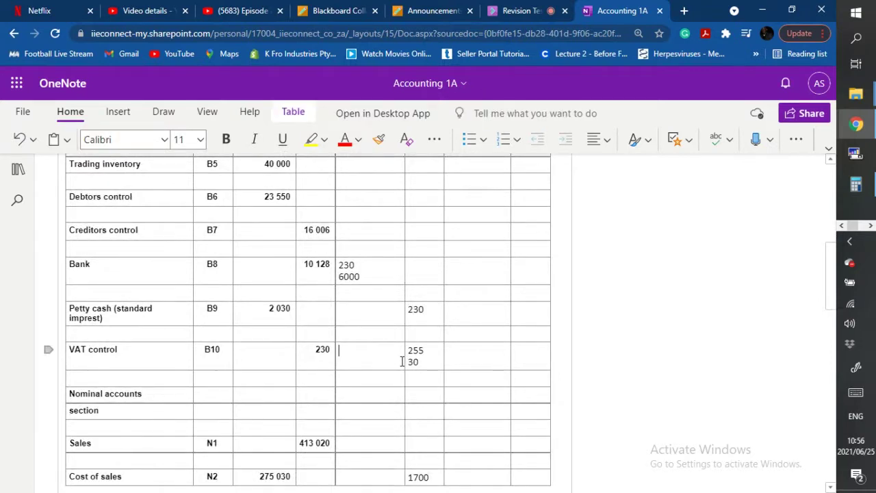
text(675)
Check the Blackboard Collaborate chat for student replies and switch back to the Accounting 1A notebook.
click(520, 12)
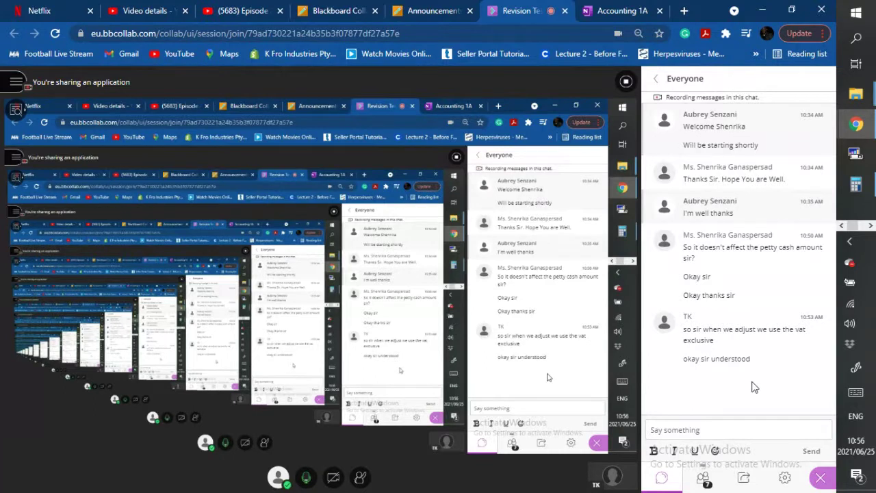
click(620, 10)
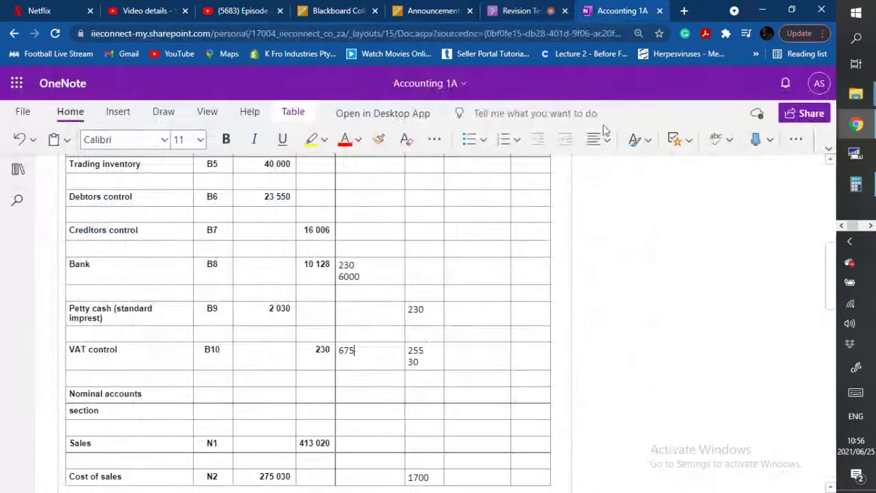